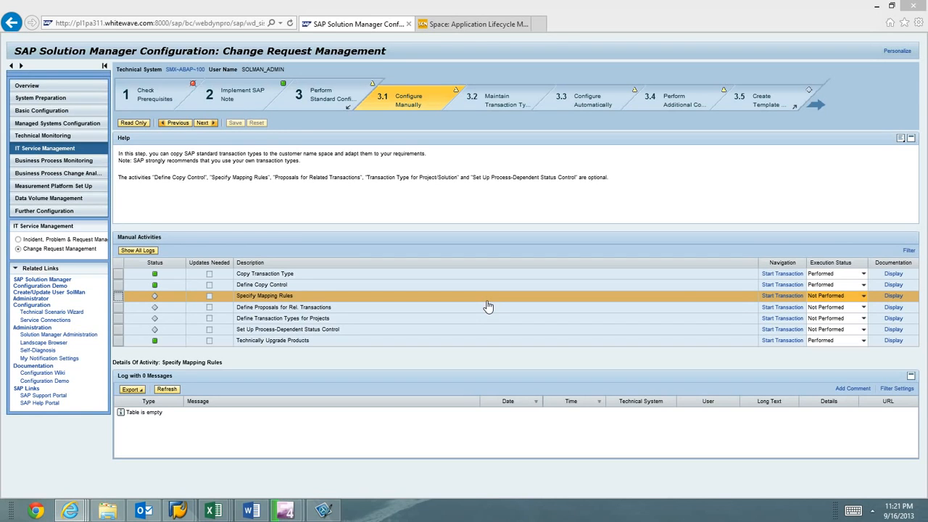
- Start the Specify Mapping Rules transaction, switch to SAP GUI, and open the AIC_VC_TRTY_MAP copy control rules in change mode
{"action": "left_click", "coordinate": [774, 297]}
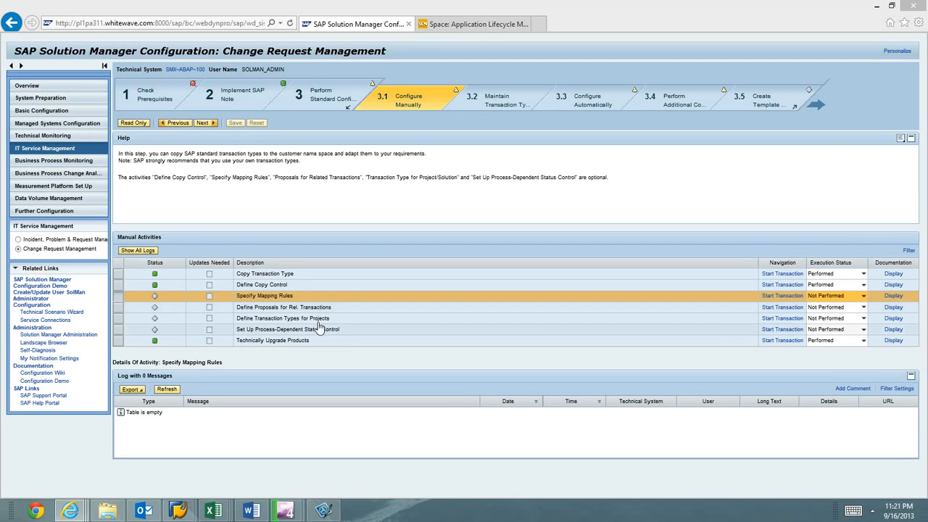
{"action": "left_click", "coordinate": [119, 307]}
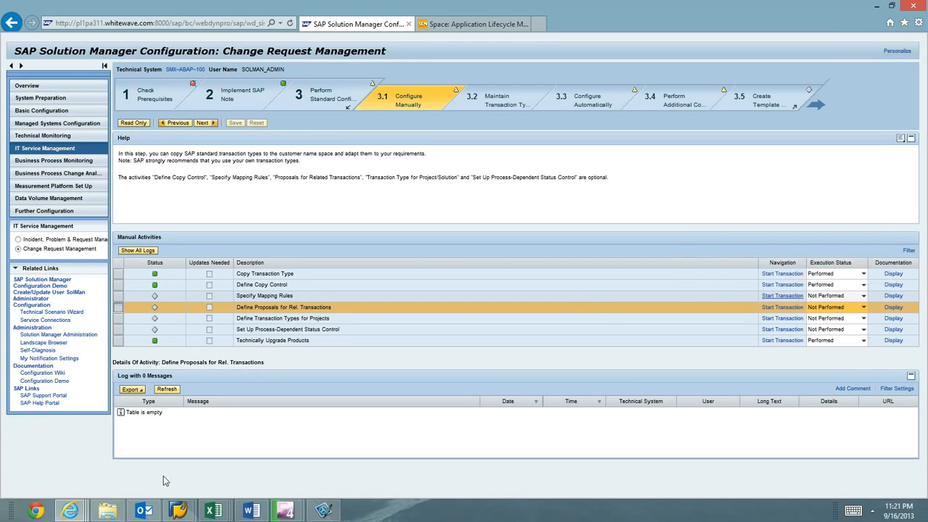
{"action": "left_click", "coordinate": [178, 510]}
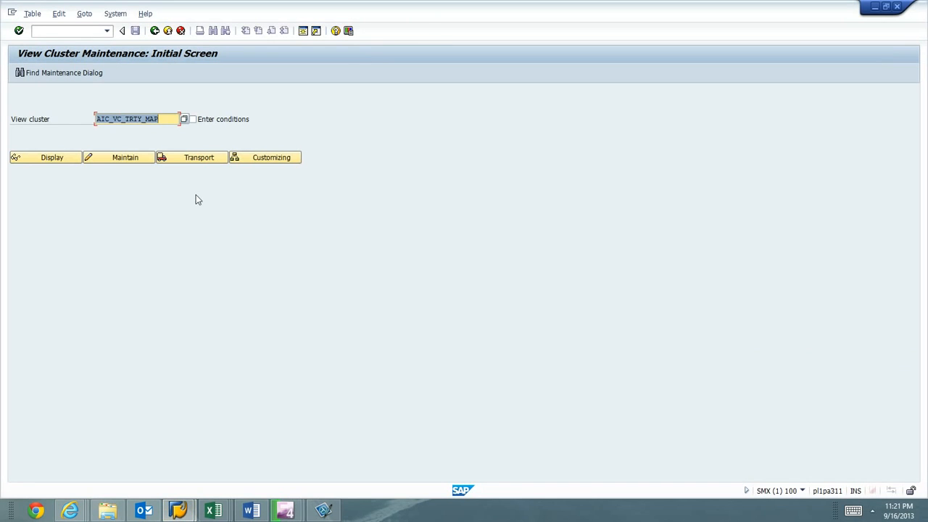
{"action": "left_click", "coordinate": [51, 157]}
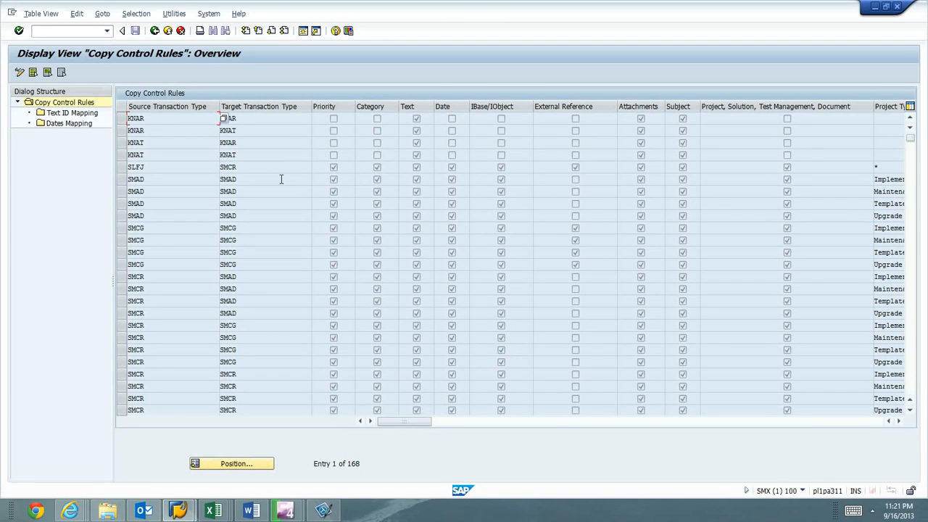
{"action": "left_click", "coordinate": [20, 73]}
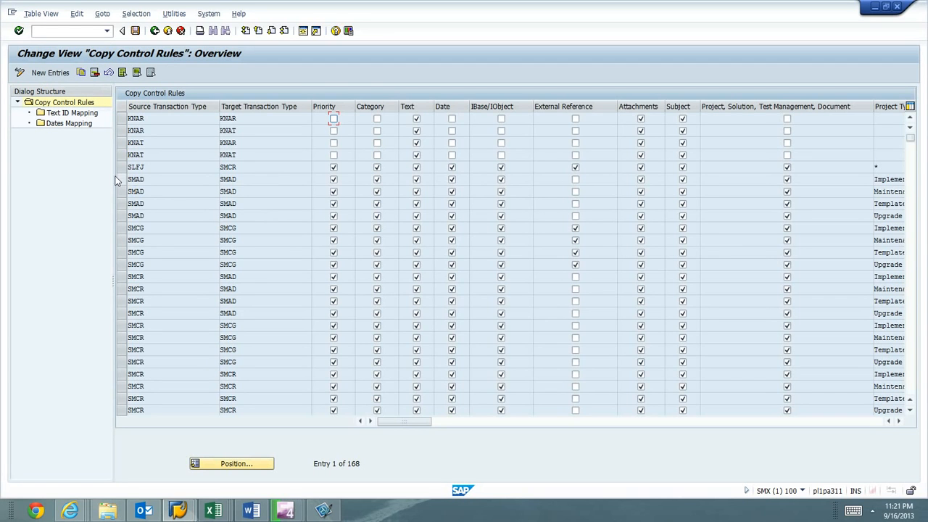
- Examine the source and target transaction types of the standard SMAD, SMCG, SMCR and SMCT copy control rules
{"action": "left_click", "coordinate": [121, 179]}
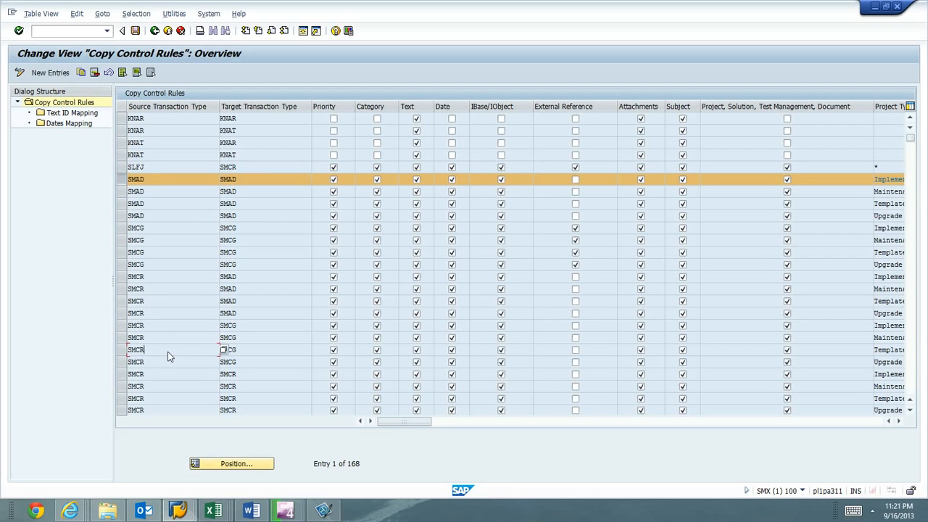
{"action": "scroll", "coordinate": [168, 351], "scroll_direction": "down", "scroll_amount": 1}
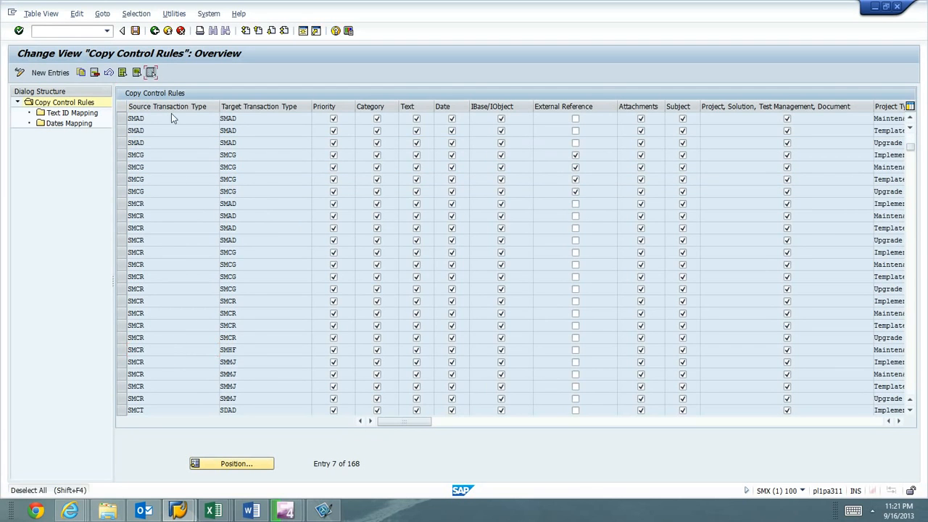
{"action": "scroll", "coordinate": [190, 274], "scroll_direction": "down", "scroll_amount": 1}
{"action": "scroll", "coordinate": [184, 304], "scroll_direction": "down", "scroll_amount": 1}
{"action": "scroll", "coordinate": [179, 339], "scroll_direction": "down", "scroll_amount": 3}
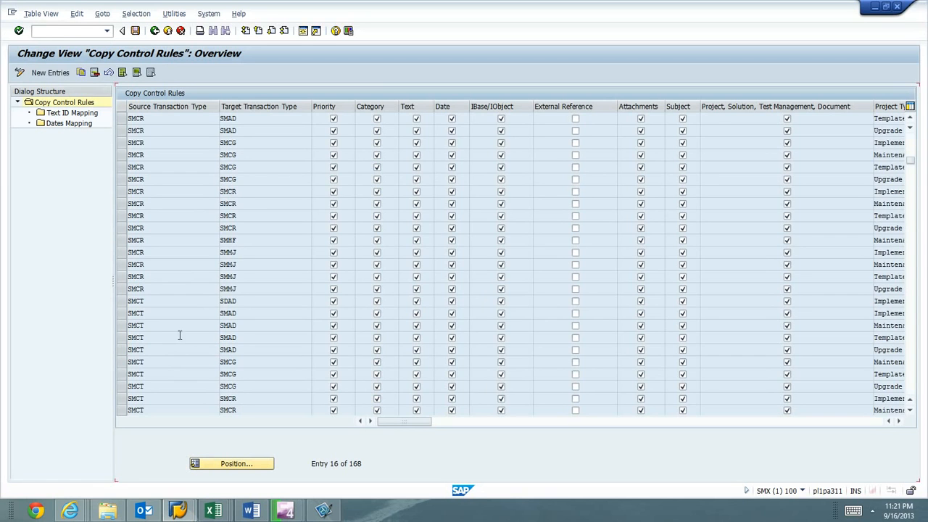
{"action": "scroll", "coordinate": [158, 369], "scroll_direction": "down", "scroll_amount": 2}
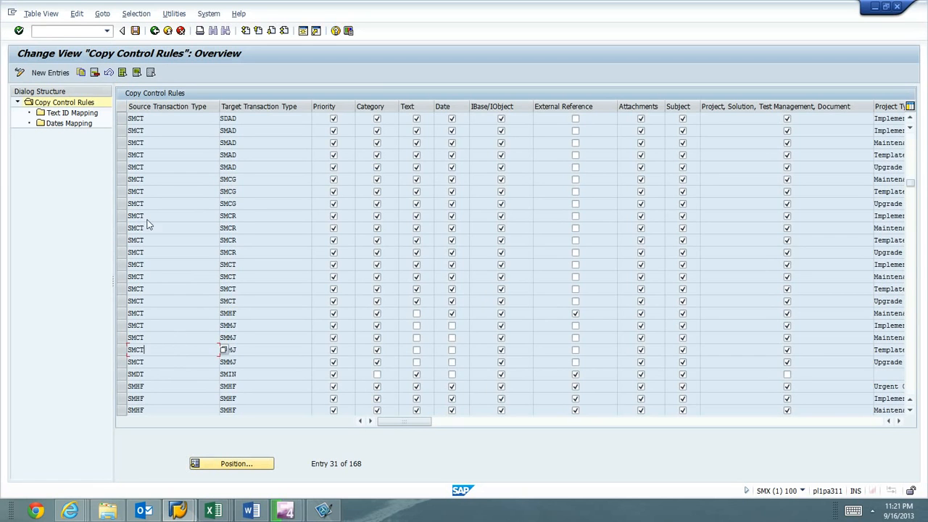
{"action": "scroll", "coordinate": [181, 228], "scroll_direction": "up", "scroll_amount": 2}
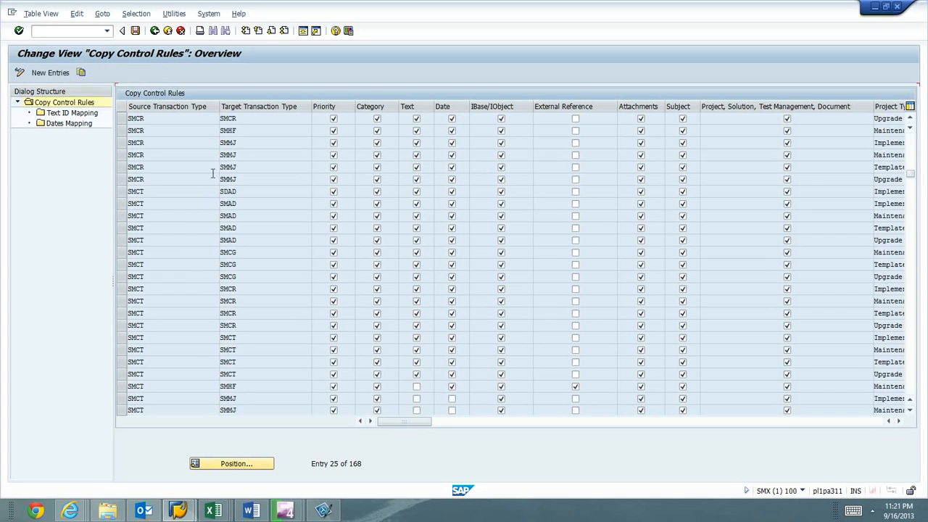
- View the text ID and dates mappings of the SMCR to SMMJ implementation rule, and return to the copy control rules
{"action": "left_click", "coordinate": [122, 180]}
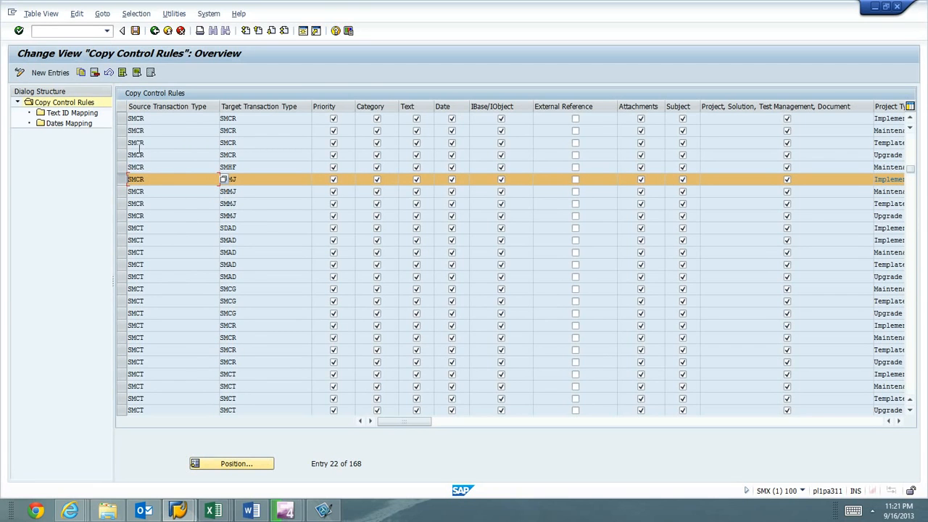
{"action": "double_click", "coordinate": [82, 114]}
{"action": "left_click", "coordinate": [86, 125]}
{"action": "double_click", "coordinate": [86, 124]}
{"action": "left_click", "coordinate": [81, 107]}
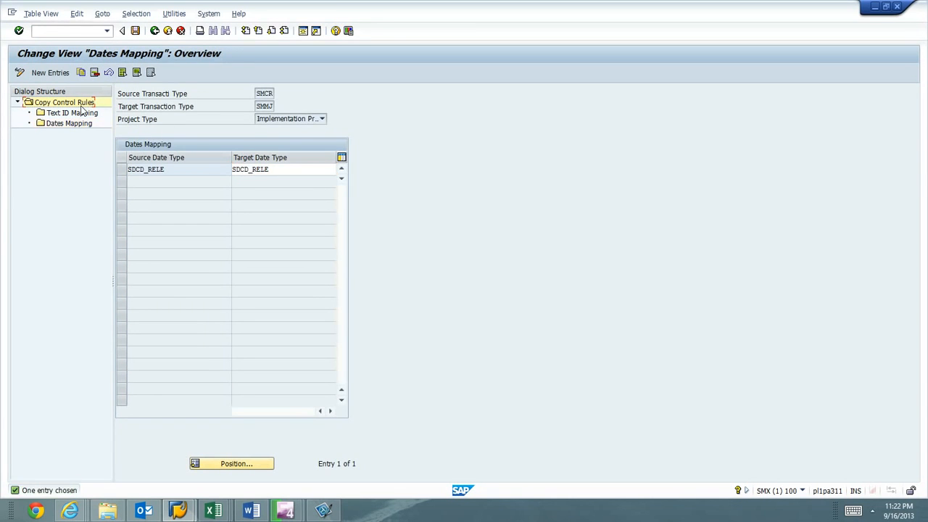
{"action": "double_click", "coordinate": [82, 107]}
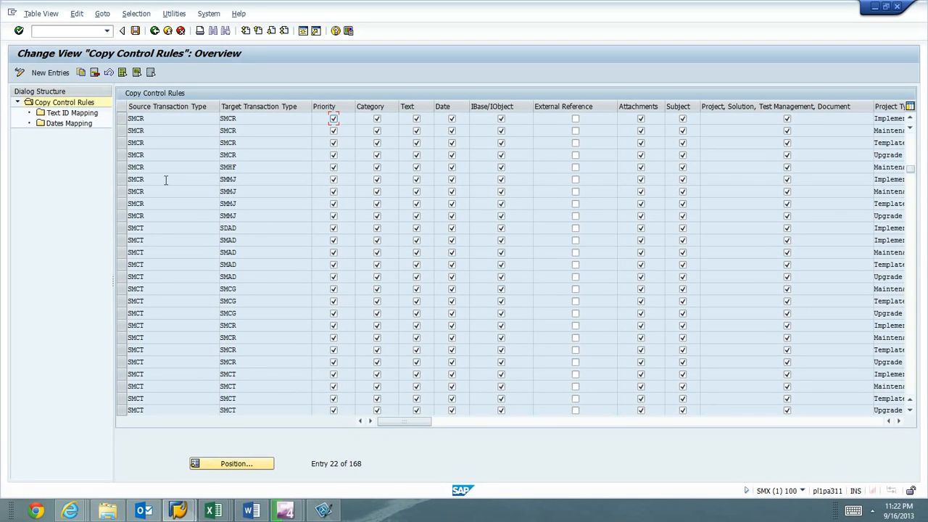
- Copy the ZMAD to SMAD implementation rule with ZMAD as the target transaction type
{"action": "left_click", "coordinate": [911, 363]}
{"action": "left_click", "coordinate": [910, 363]}
{"action": "left_click", "coordinate": [911, 363]}
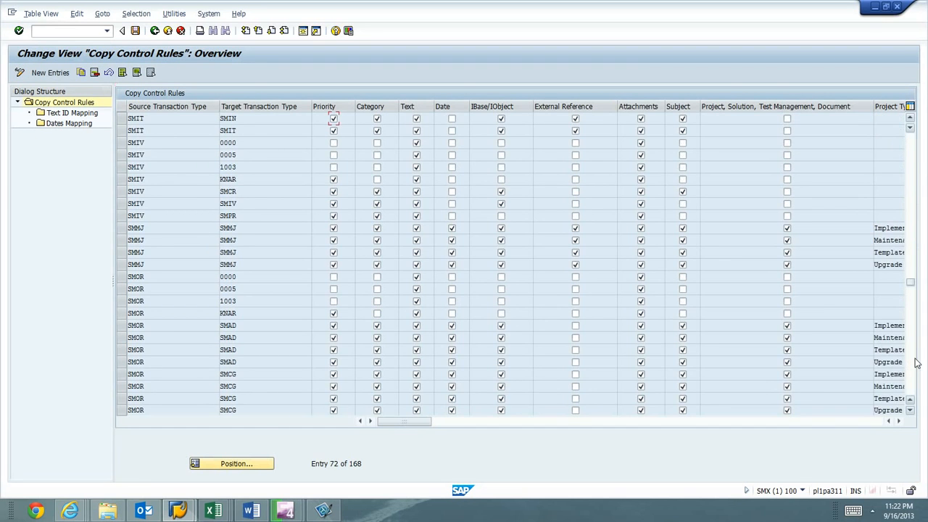
{"action": "left_click", "coordinate": [911, 362]}
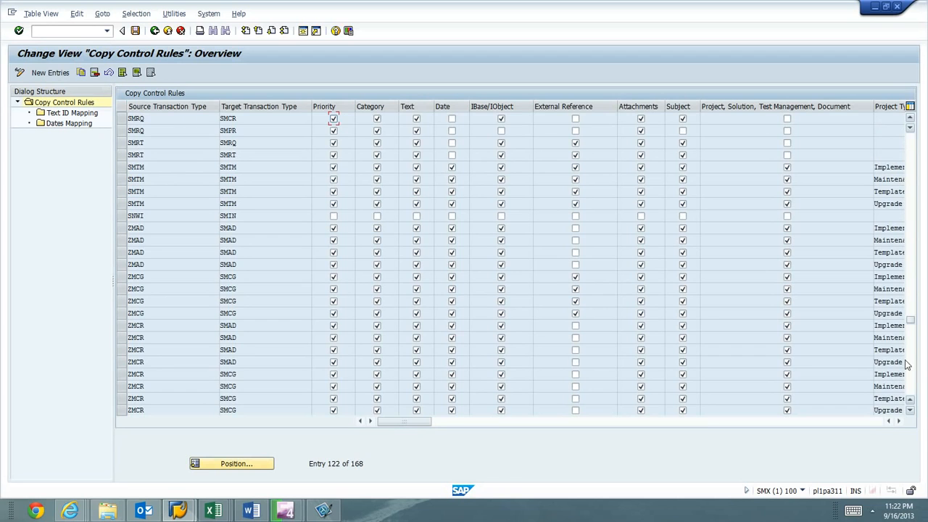
{"action": "left_click", "coordinate": [120, 228]}
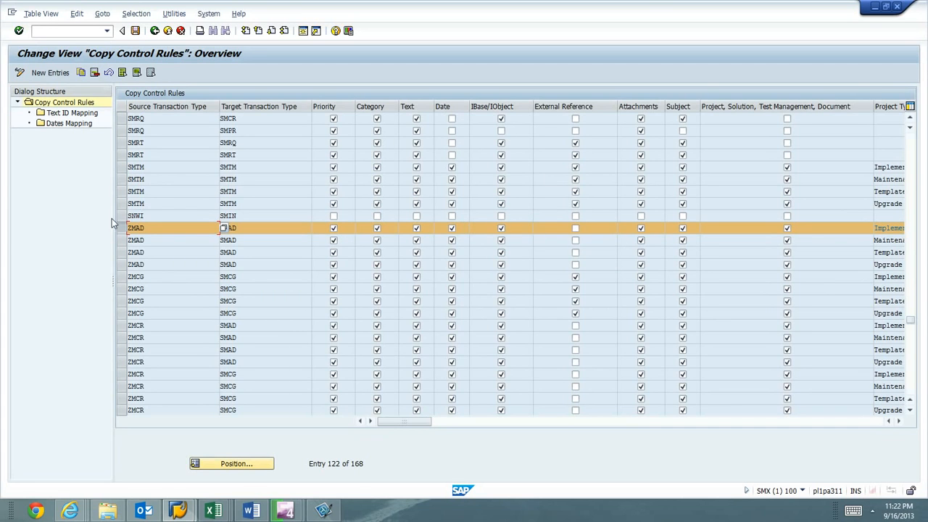
{"action": "left_click", "coordinate": [80, 73]}
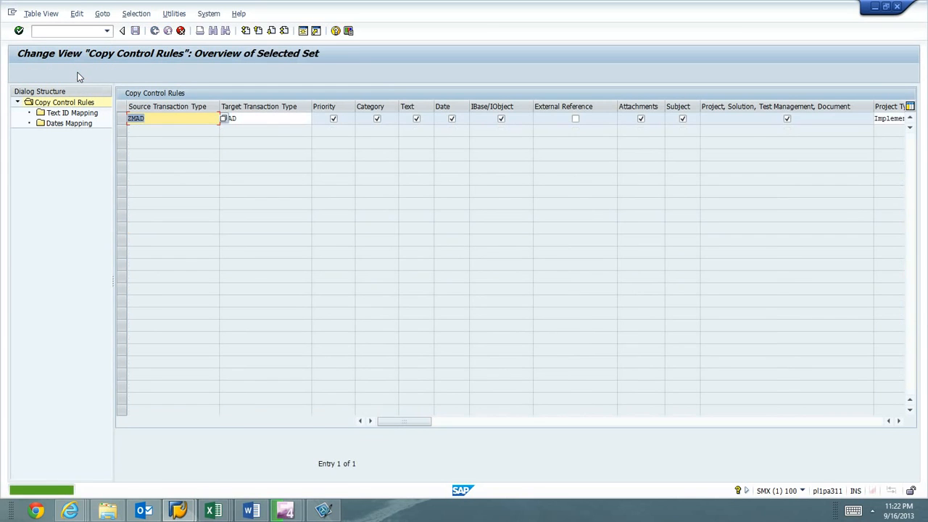
{"action": "left_click", "coordinate": [263, 117]}
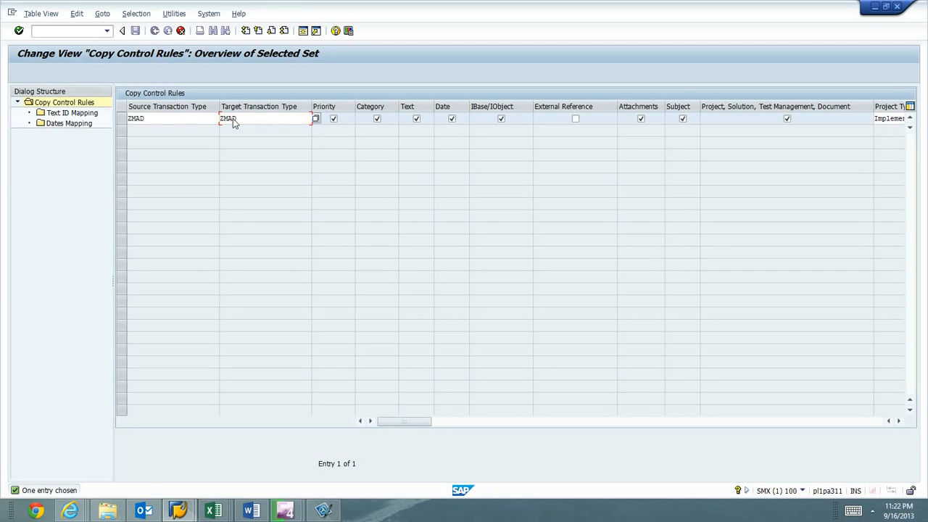
{"action": "key", "text": "Return"}
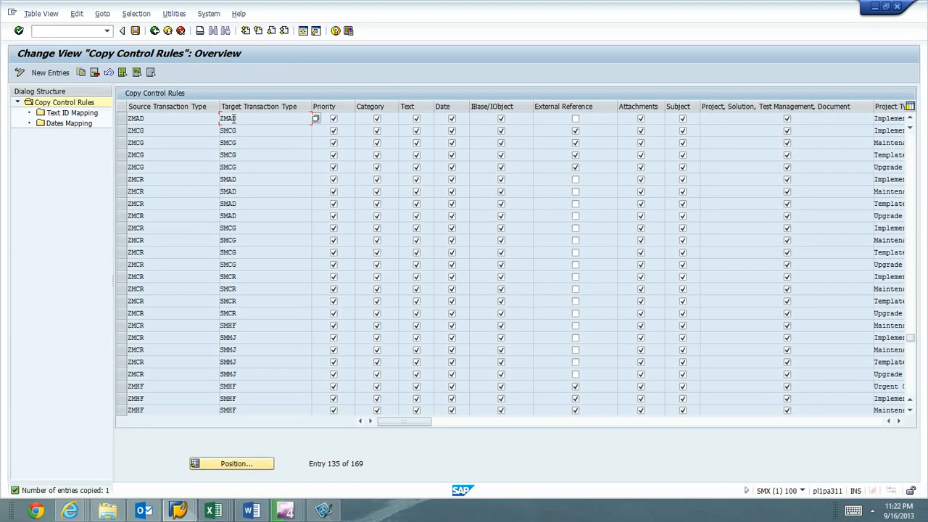
- Copy the ZMAD to SMAD maintenance, template and upgrade rules together, setting each target transaction type to ZMAD
{"action": "scroll", "coordinate": [276, 140], "scroll_direction": "up", "scroll_amount": 1}
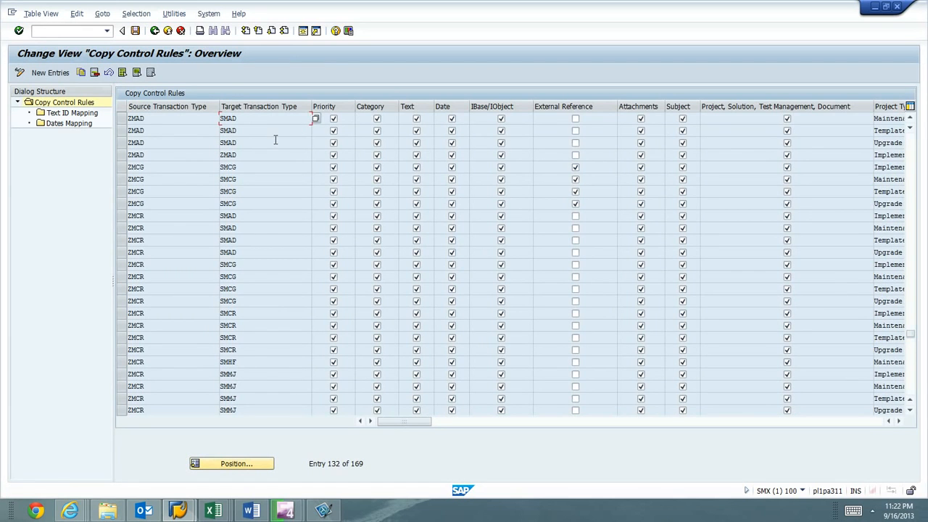
{"action": "scroll", "coordinate": [259, 139], "scroll_direction": "up", "scroll_amount": 1}
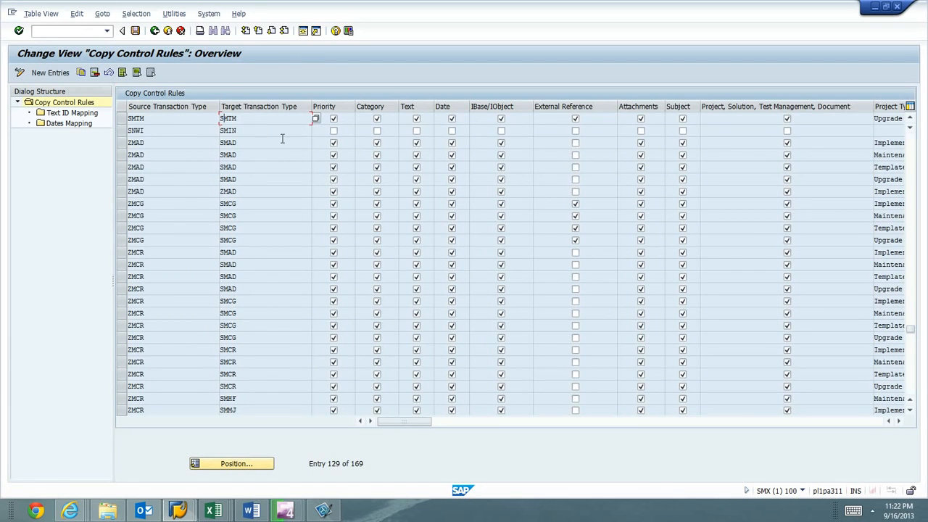
{"action": "left_click", "coordinate": [121, 143]}
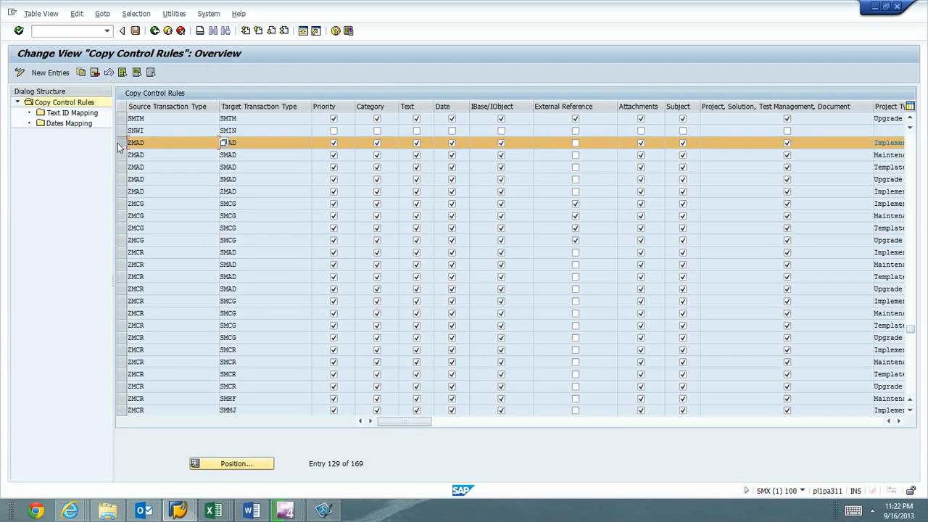
{"action": "left_click", "coordinate": [122, 155]}
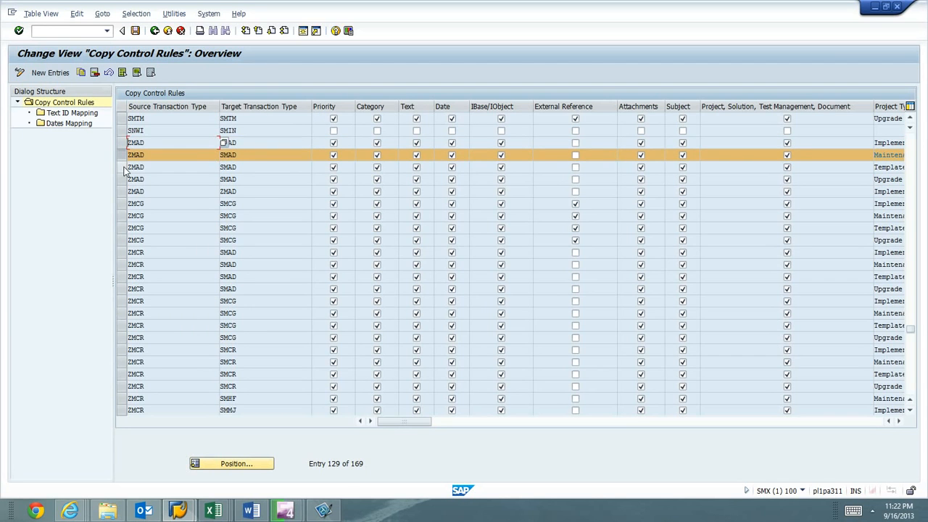
{"action": "left_click", "coordinate": [122, 167]}
{"action": "left_click", "coordinate": [121, 179]}
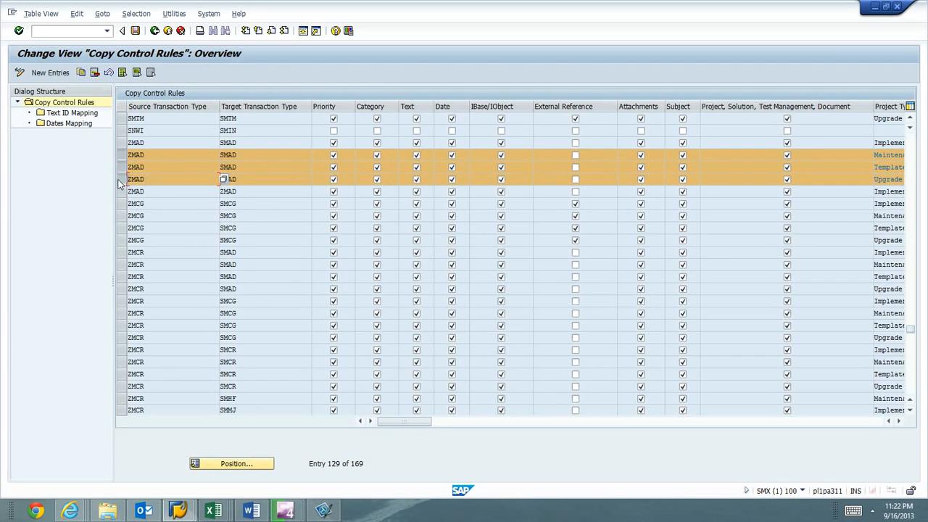
{"action": "left_click", "coordinate": [81, 72]}
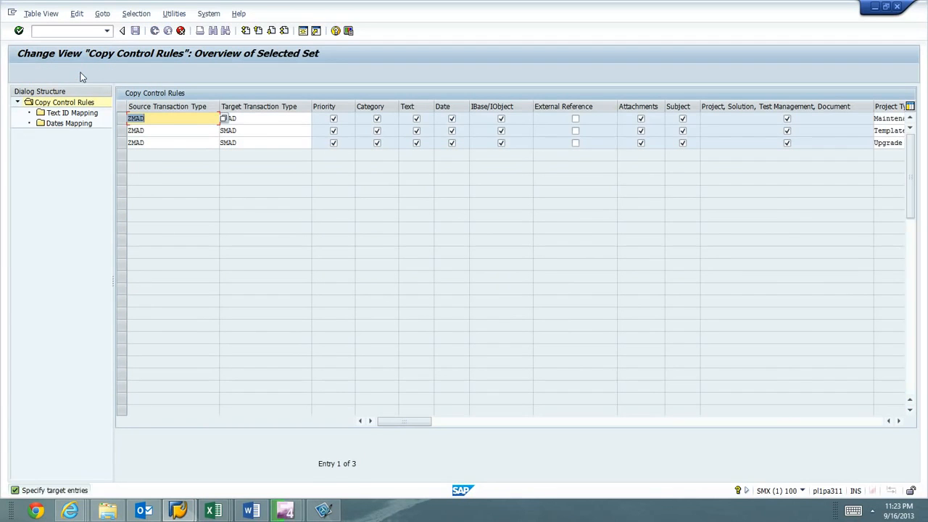
{"action": "left_click", "coordinate": [264, 122]}
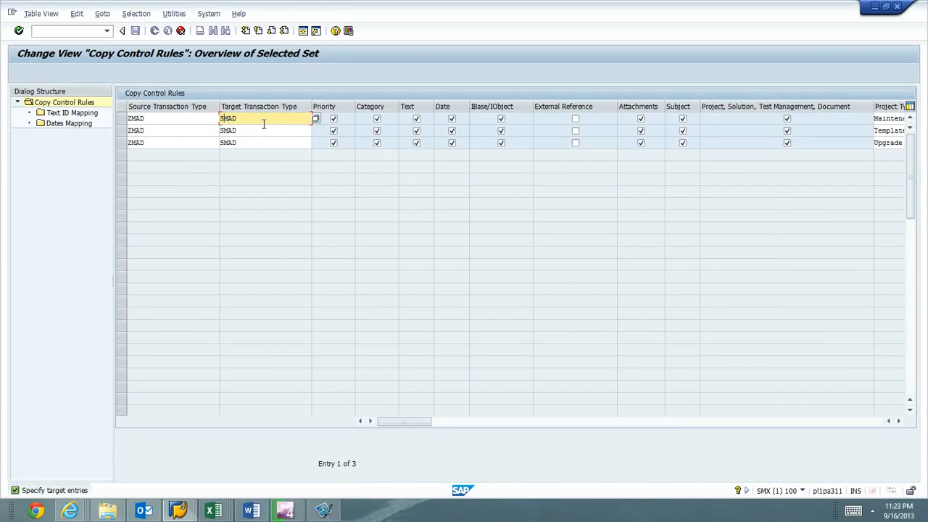
{"action": "key", "text": "Down"}
{"action": "key", "text": "Down"}
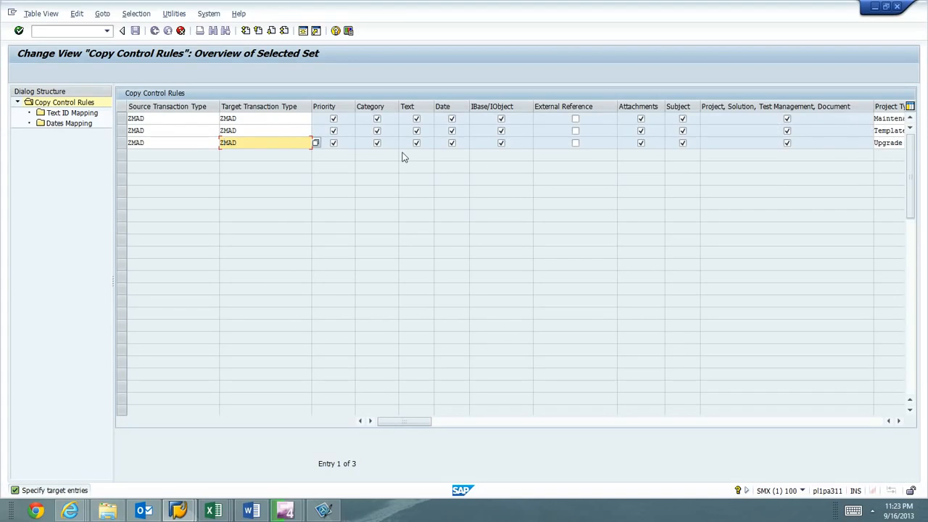
{"action": "key", "text": "Return"}
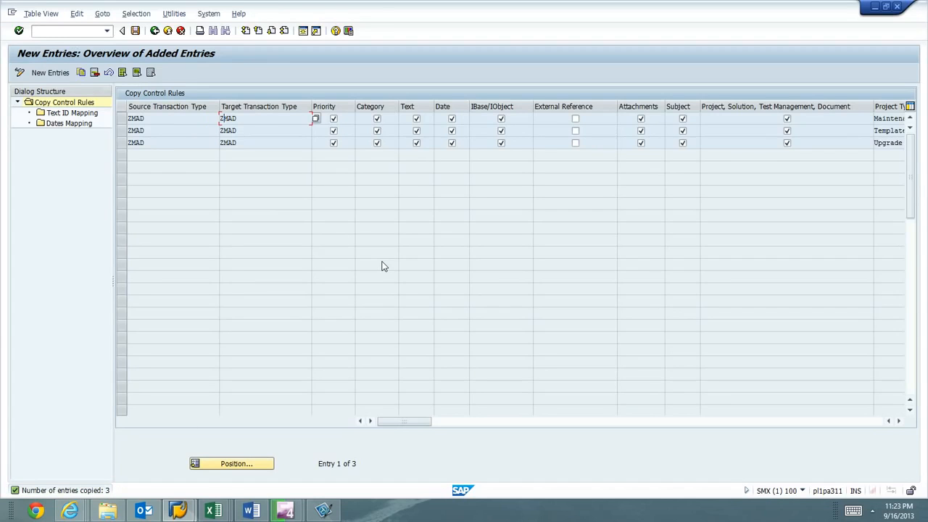
- Save the copied ZMAD to ZMAD rules and return to the full copy control rules overview
{"action": "left_click", "coordinate": [82, 105]}
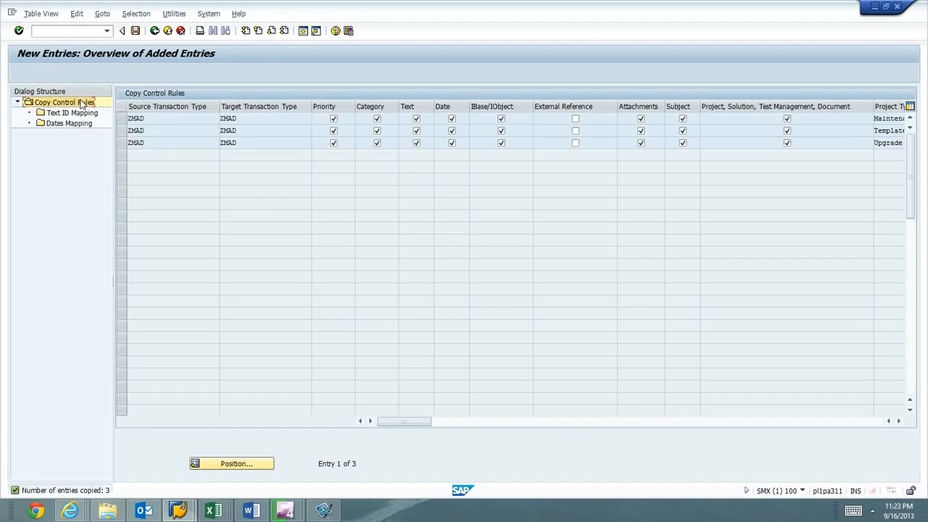
{"action": "left_click", "coordinate": [135, 32]}
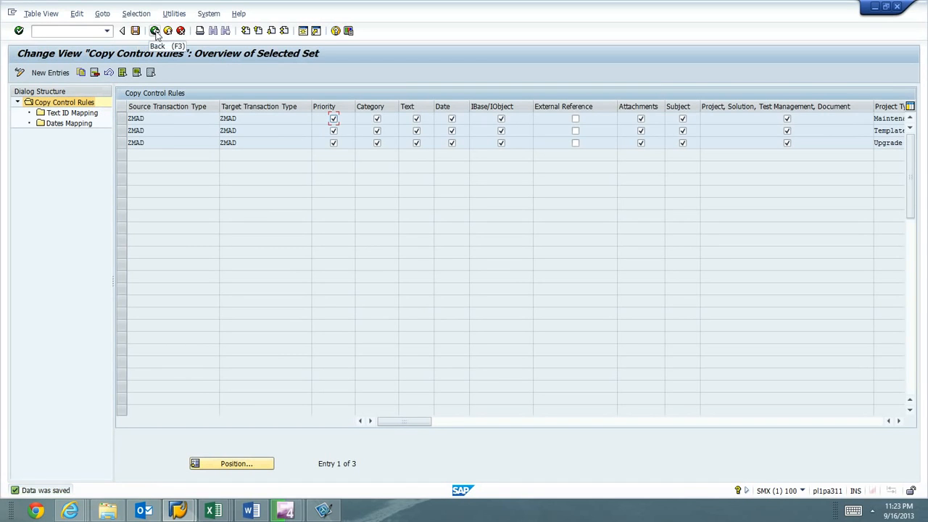
{"action": "left_click", "coordinate": [155, 31]}
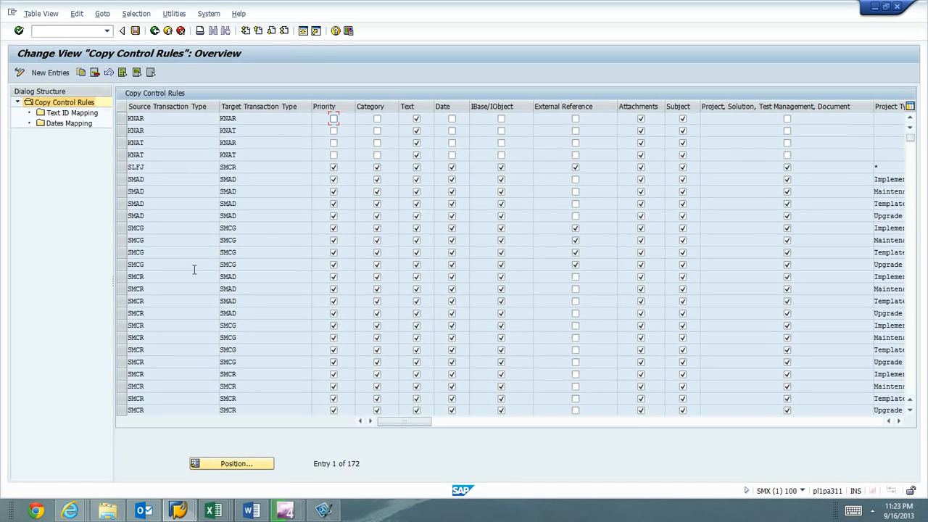
- Delete the four ZMAD to SMAD copy control rules and save the change
{"action": "scroll", "coordinate": [194, 270], "scroll_direction": "down", "scroll_amount": 8}
{"action": "scroll", "coordinate": [194, 270], "scroll_direction": "down", "scroll_amount": 8}
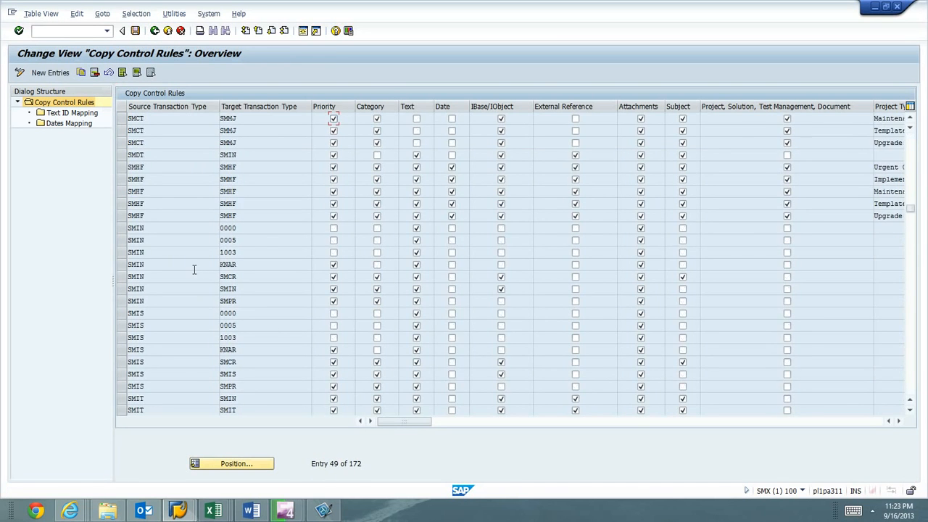
{"action": "scroll", "coordinate": [195, 270], "scroll_direction": "down", "scroll_amount": 8}
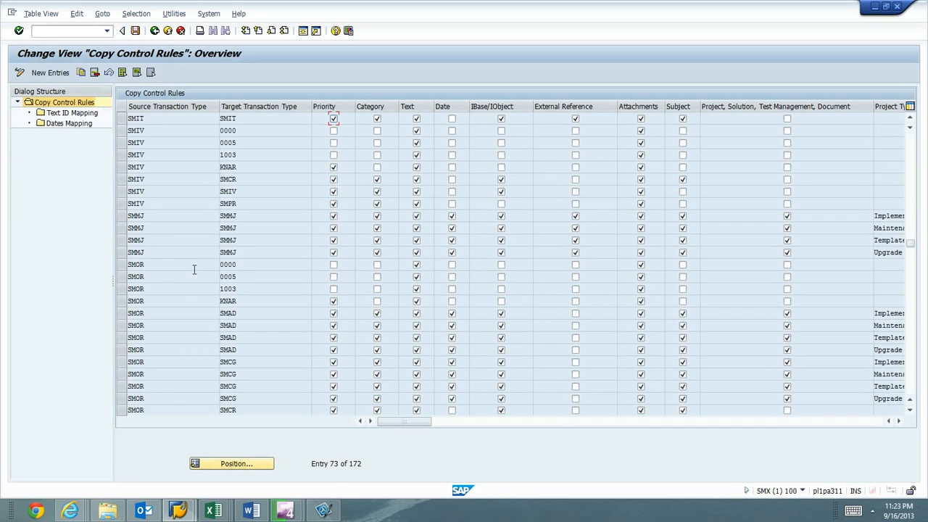
{"action": "scroll", "coordinate": [195, 269], "scroll_direction": "down", "scroll_amount": 8}
{"action": "scroll", "coordinate": [194, 270], "scroll_direction": "down", "scroll_amount": 8}
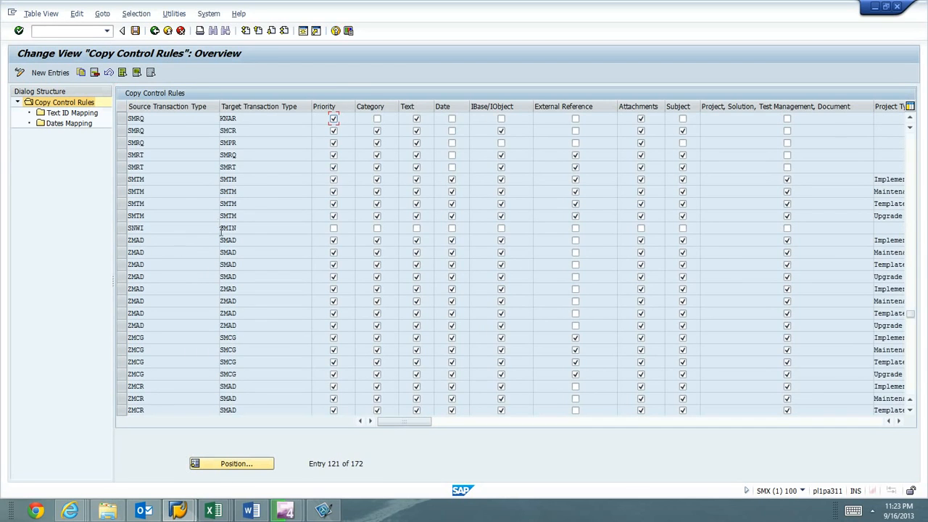
{"action": "left_click_drag", "start_coordinate": [123, 248], "coordinate": [124, 284]}
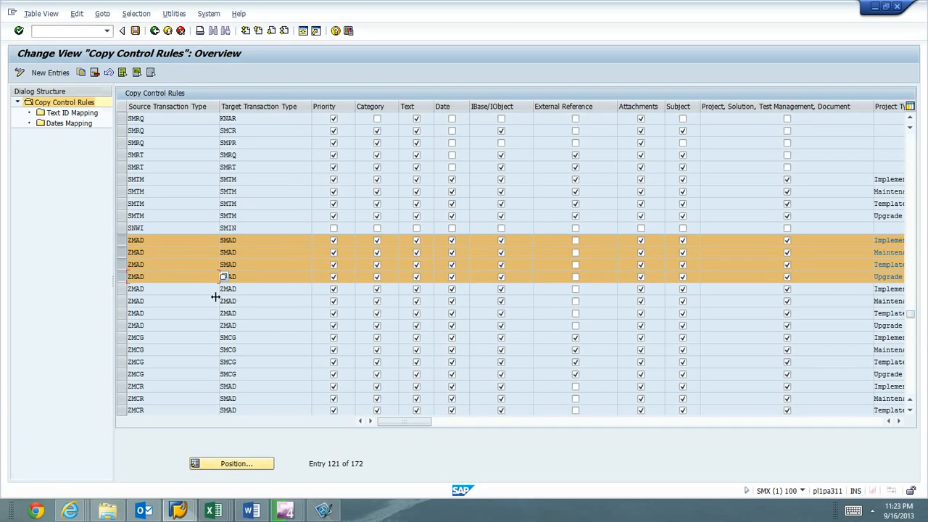
{"action": "left_click", "coordinate": [95, 72]}
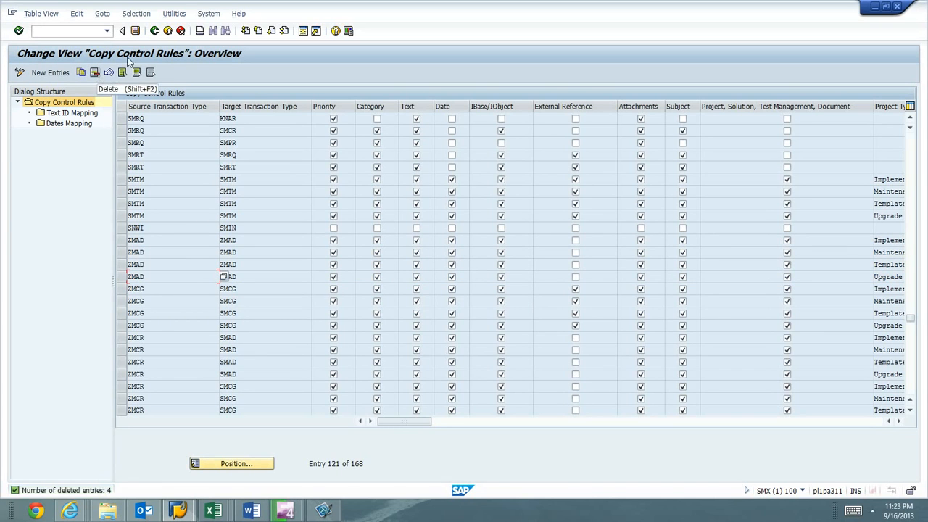
{"action": "left_click", "coordinate": [135, 31]}
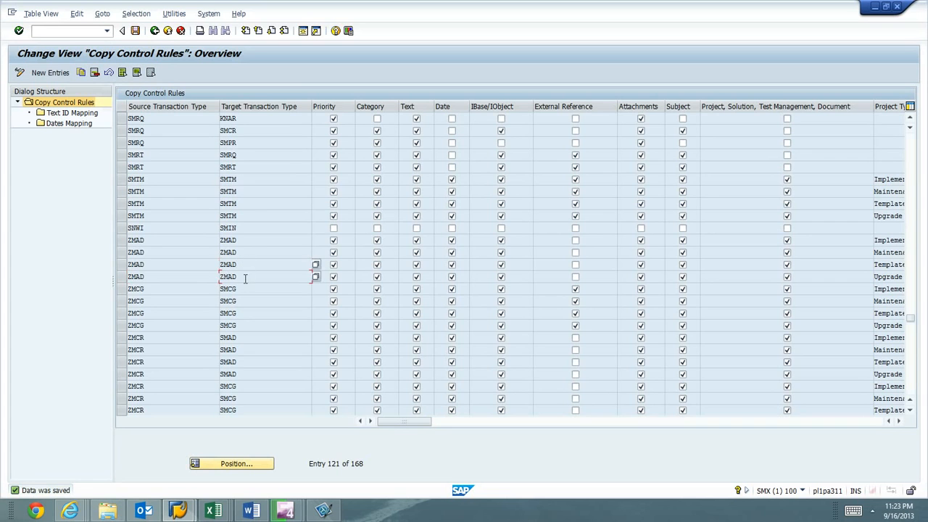
- Copy the four ZMCG to SMCG rules with ZMCG as the target transaction type, and save the new entries
{"action": "left_click", "coordinate": [122, 291]}
{"action": "left_click", "coordinate": [124, 301]}
{"action": "left_click", "coordinate": [123, 313]}
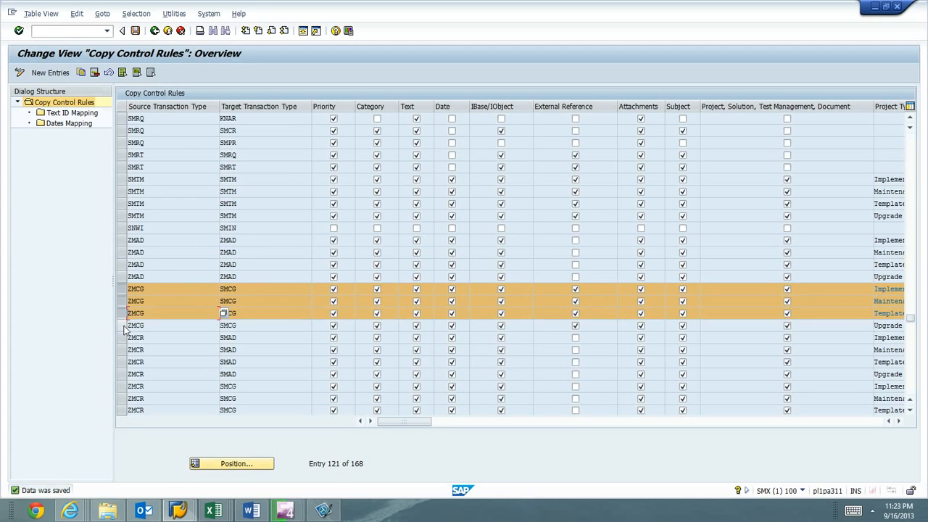
{"action": "left_click", "coordinate": [124, 325]}
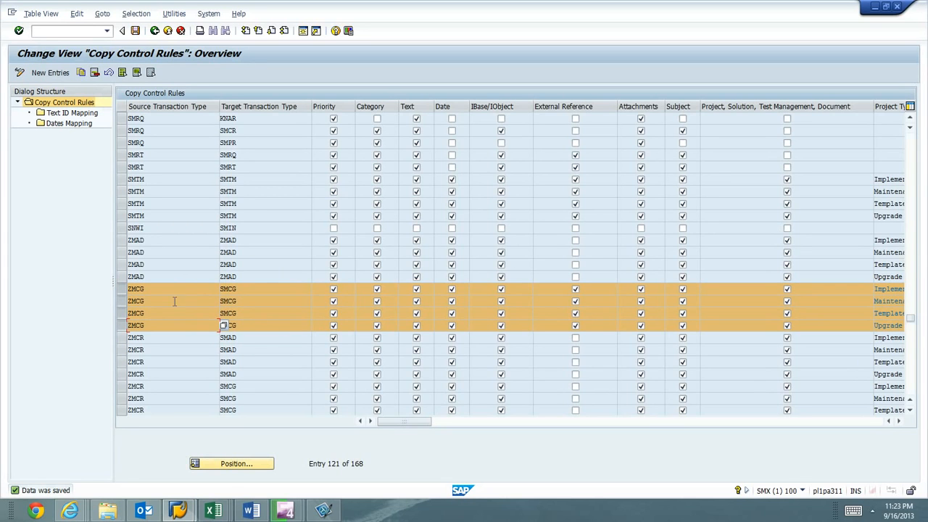
{"action": "left_click", "coordinate": [81, 73]}
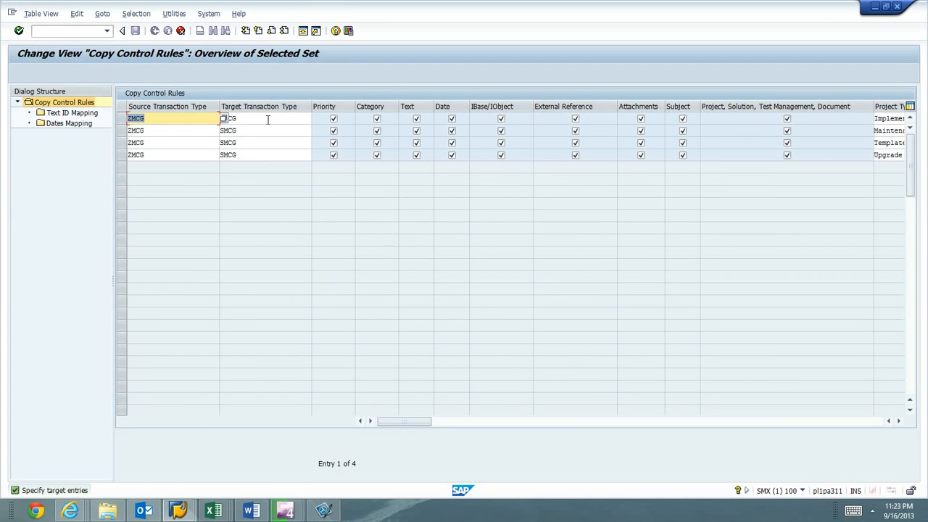
{"action": "left_click", "coordinate": [267, 118]}
{"action": "type", "text": "Z"}
{"action": "key", "text": "Down"}
{"action": "type", "text": "Z"}
{"action": "key", "text": "Down"}
{"action": "type", "text": "Z"}
{"action": "key", "text": "Down"}
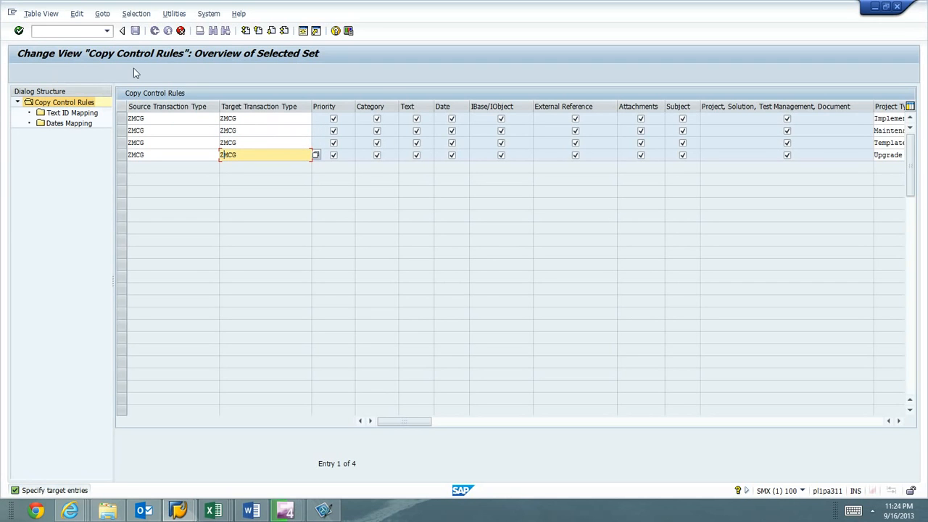
{"action": "key", "text": "Return"}
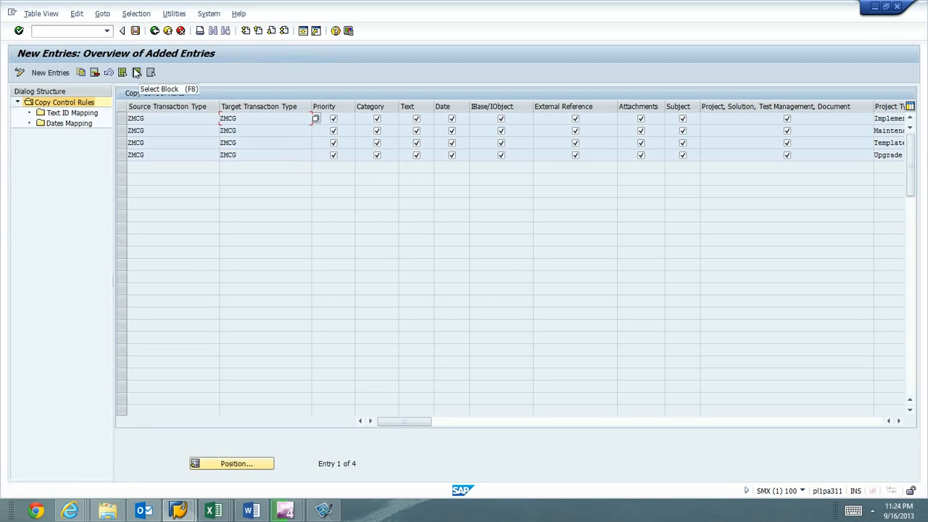
{"action": "left_click", "coordinate": [135, 30]}
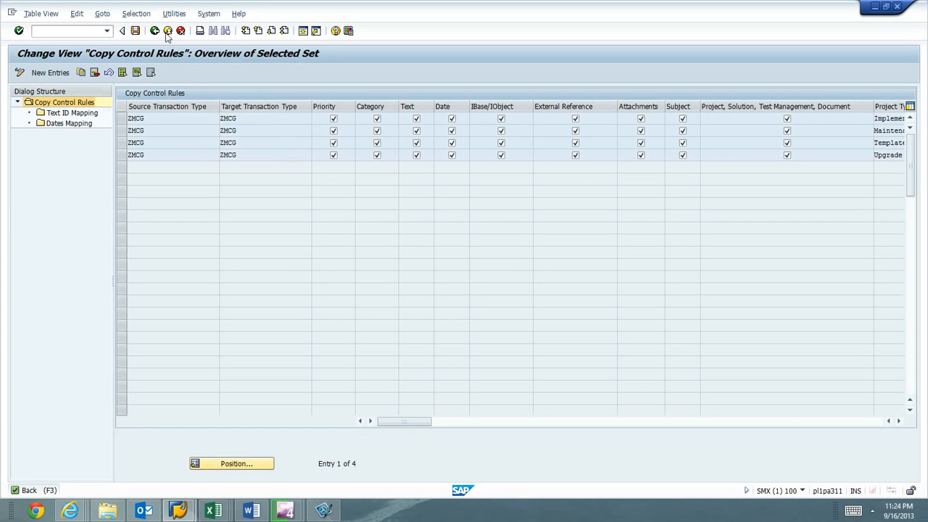
{"action": "left_click", "coordinate": [167, 32]}
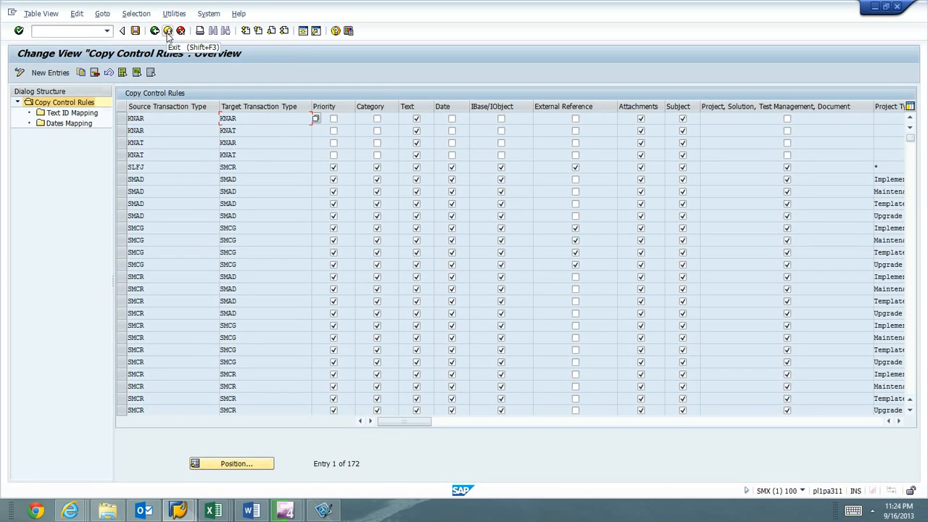
- Delete the four original ZMCG to SMCG rules from the full copy control rules overview
{"action": "key", "text": "Page_Down"}
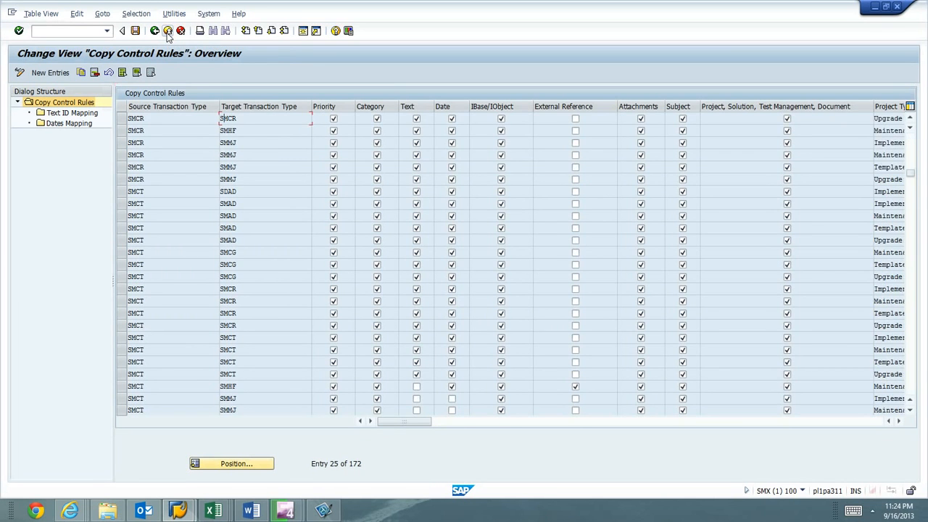
{"action": "key", "text": "Page_Down"}
{"action": "key", "text": "Page_Down"}
{"action": "key", "text": "Page_Down"}
{"action": "key", "text": "Page_Down"}
{"action": "key", "text": "Page_Down"}
{"action": "key", "text": "Page_Up"}
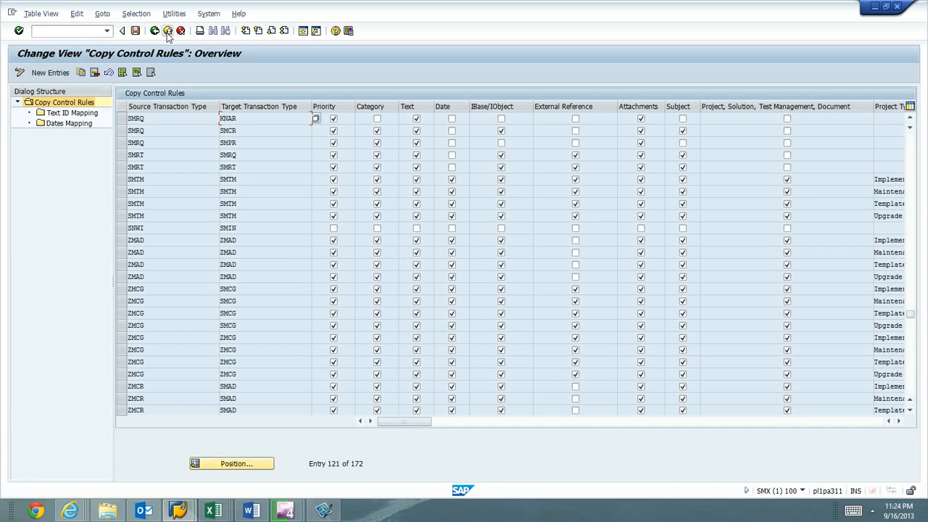
{"action": "left_click_drag", "start_coordinate": [122, 293], "coordinate": [133, 328]}
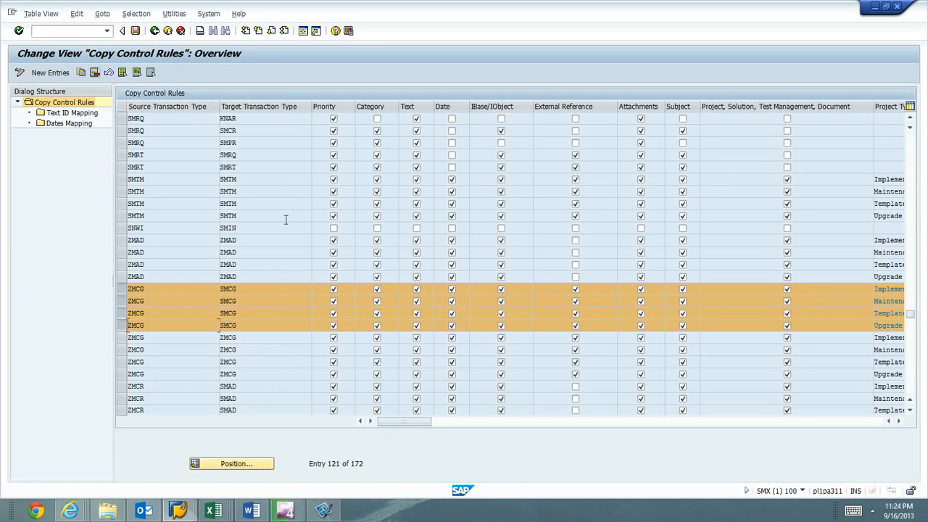
{"action": "key", "text": "shift+F2"}
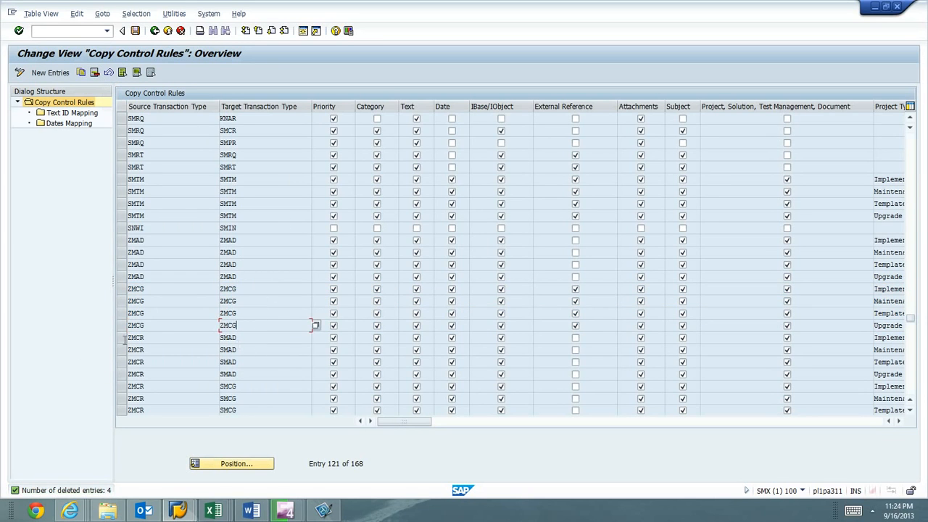
- Select all ZMCR rules with SMAD, SMCG, SMCR, SMHF and SMMJ targets and open them together for copying
{"action": "left_click_drag", "start_coordinate": [121, 338], "coordinate": [124, 413]}
{"action": "left_click", "coordinate": [910, 411]}
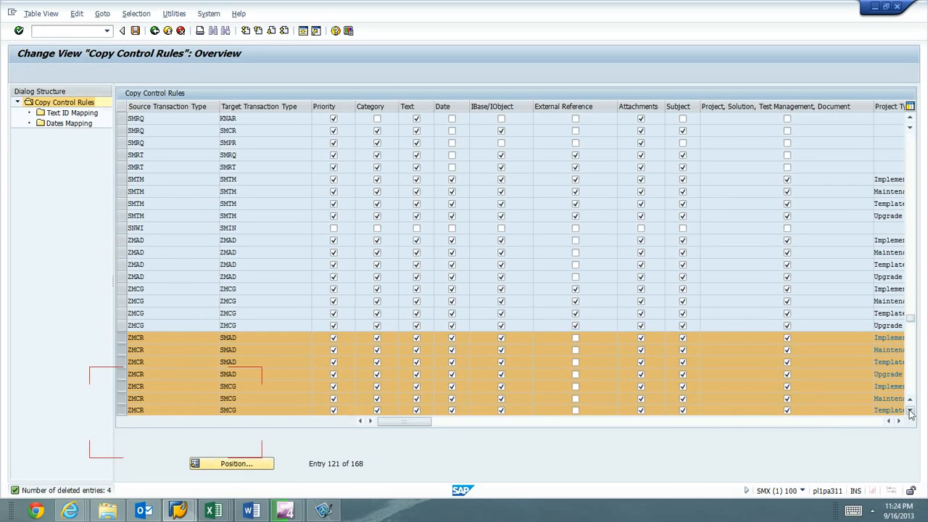
{"action": "left_click", "coordinate": [910, 411]}
{"action": "left_click", "coordinate": [910, 411]}
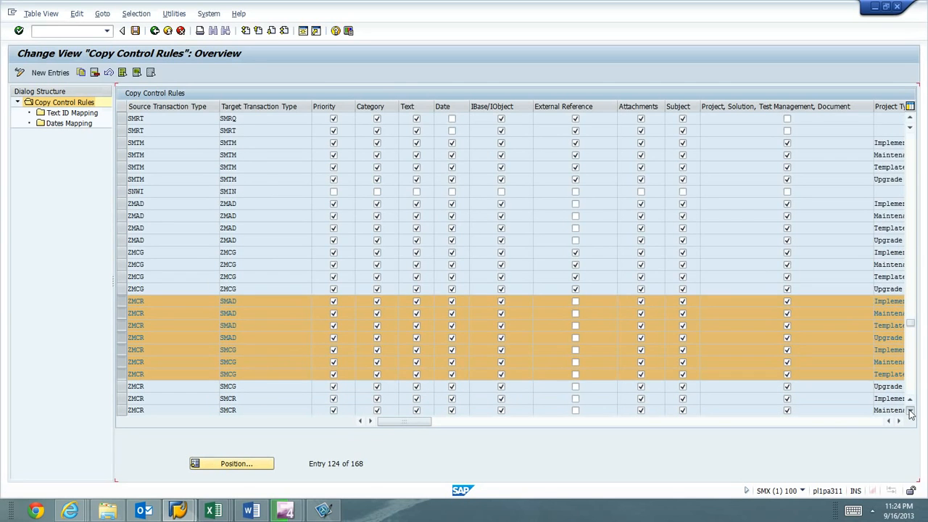
{"action": "left_click", "coordinate": [911, 410]}
{"action": "left_click", "coordinate": [910, 411]}
{"action": "left_click", "coordinate": [910, 410]}
{"action": "left_click", "coordinate": [910, 411]}
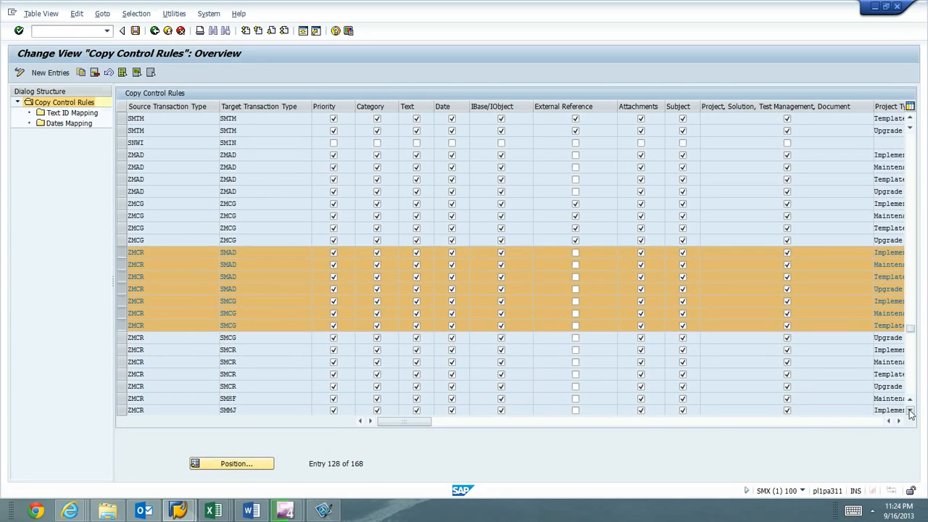
{"action": "left_click", "coordinate": [910, 410]}
{"action": "left_click", "coordinate": [911, 410]}
{"action": "left_click", "coordinate": [910, 411]}
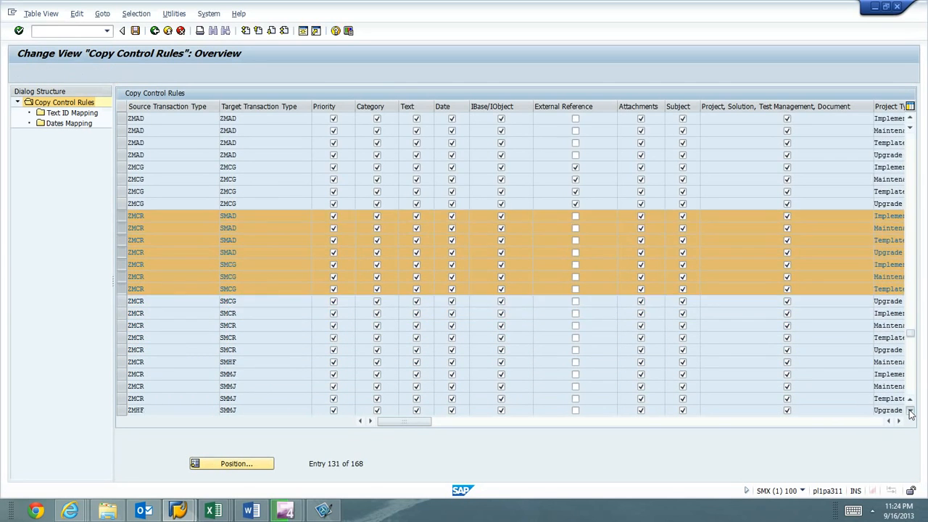
{"action": "left_click", "coordinate": [911, 410]}
{"action": "left_click", "coordinate": [910, 410]}
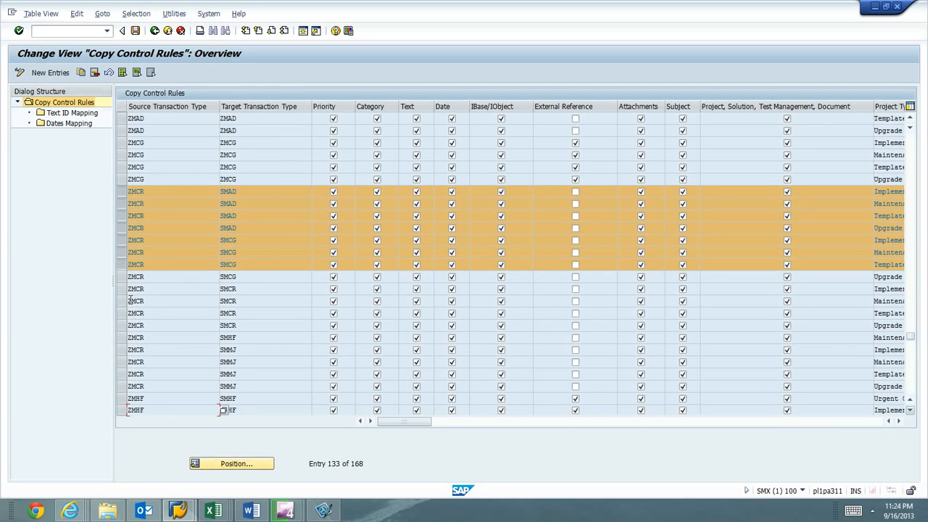
{"action": "left_click", "coordinate": [121, 277]}
{"action": "left_click", "coordinate": [122, 266]}
{"action": "left_click", "coordinate": [122, 290]}
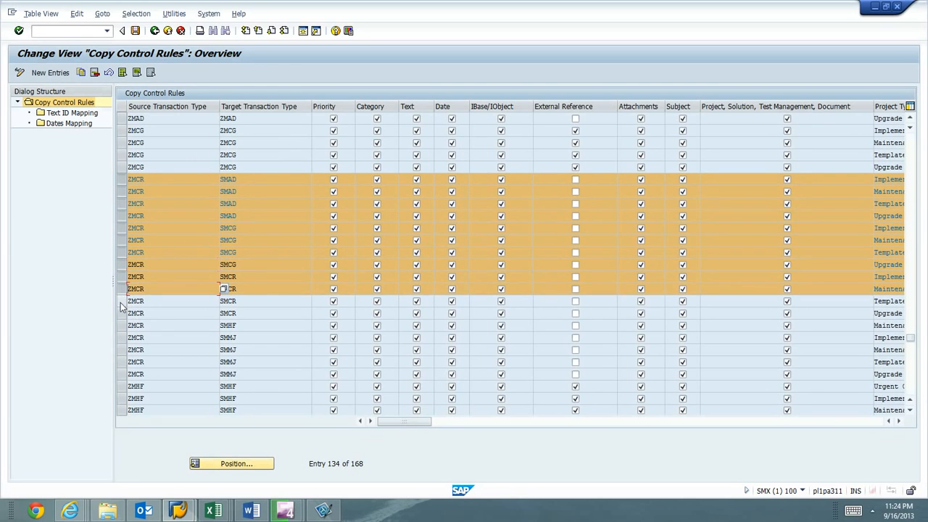
{"action": "left_click", "coordinate": [122, 303]}
{"action": "left_click", "coordinate": [121, 314]}
{"action": "left_click", "coordinate": [122, 326]}
{"action": "left_click", "coordinate": [122, 338]}
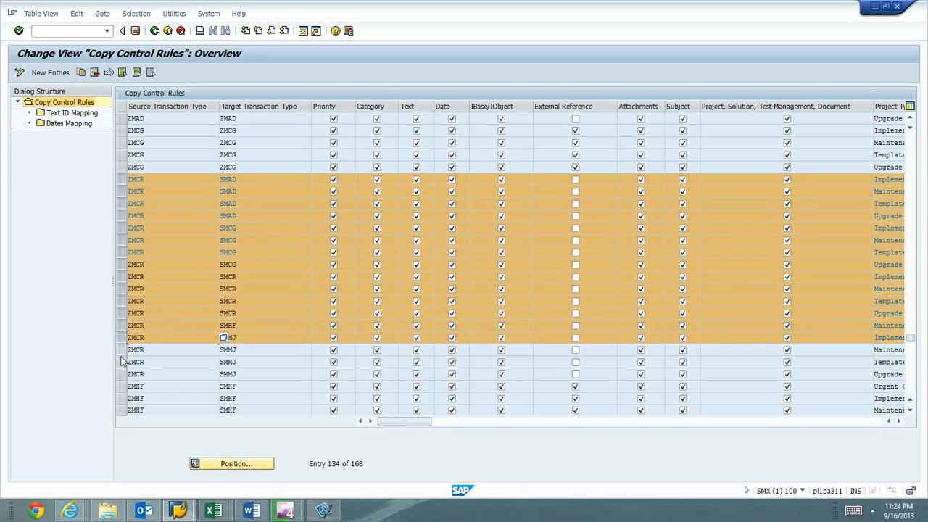
{"action": "left_click", "coordinate": [122, 350]}
{"action": "left_click", "coordinate": [121, 362]}
{"action": "left_click", "coordinate": [122, 375]}
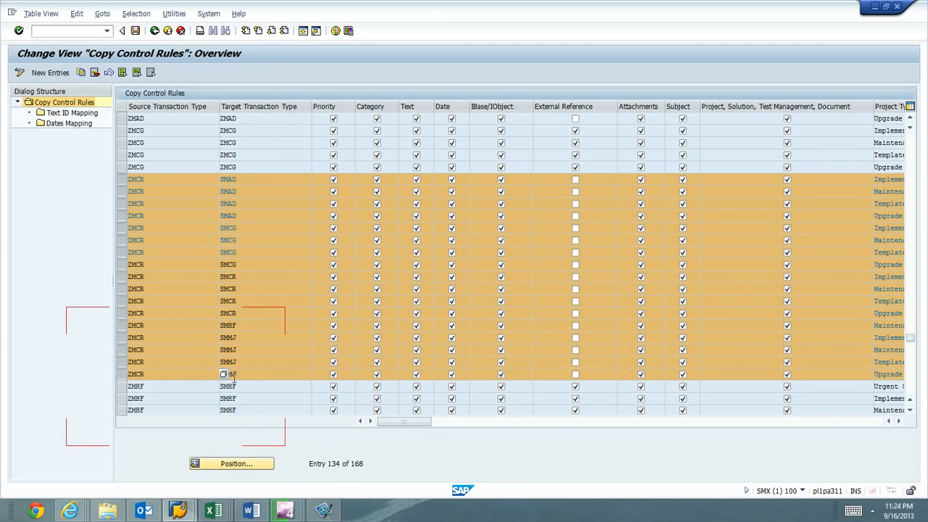
{"action": "left_click", "coordinate": [81, 72]}
{"action": "left_click", "coordinate": [254, 118]}
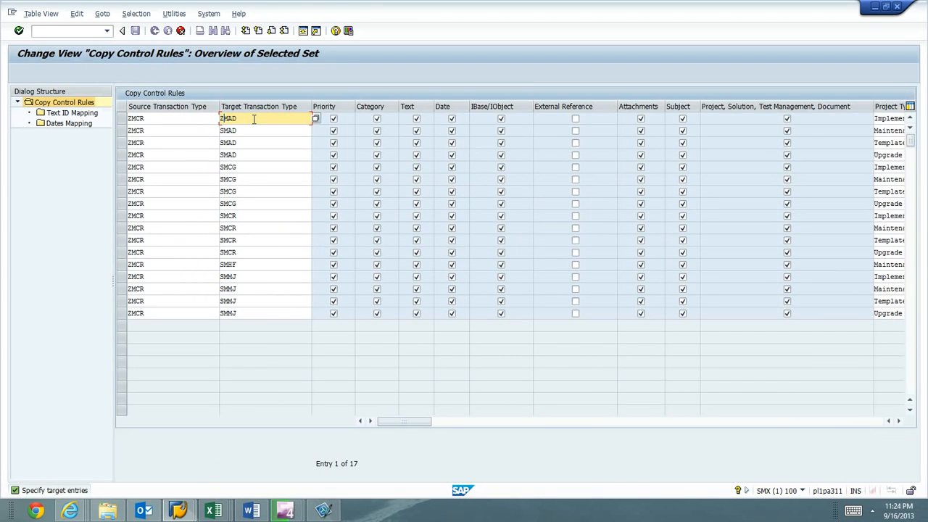
{"action": "type", "text": "Z"}
{"action": "key", "text": "Down"}
{"action": "type", "text": "Z"}
{"action": "key", "text": "Down"}
{"action": "type", "text": "Z"}
{"action": "key", "text": "Down"}
{"action": "type", "text": "Z"}
{"action": "key", "text": "Down"}
{"action": "type", "text": "Z"}
{"action": "key", "text": "Down"}
{"action": "type", "text": "Z"}
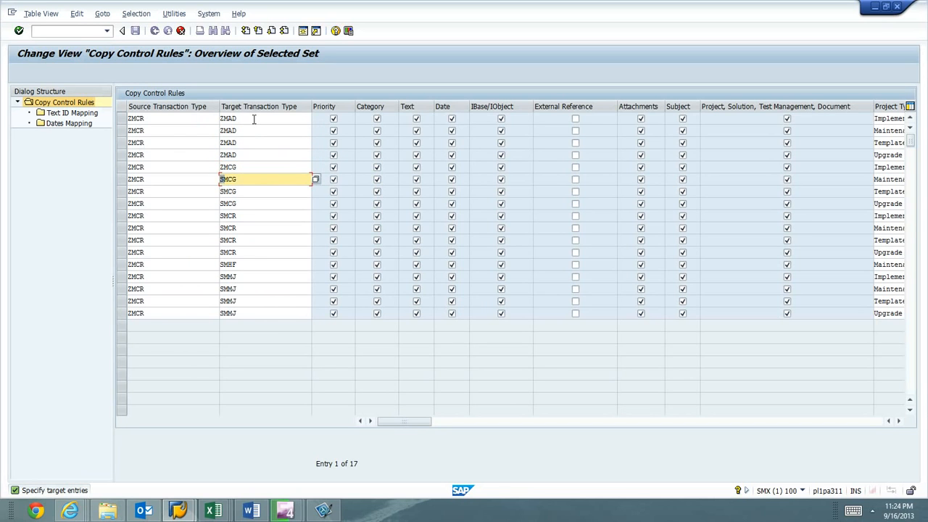
{"action": "key", "text": "Down"}
{"action": "type", "text": "Z"}
{"action": "key", "text": "Down"}
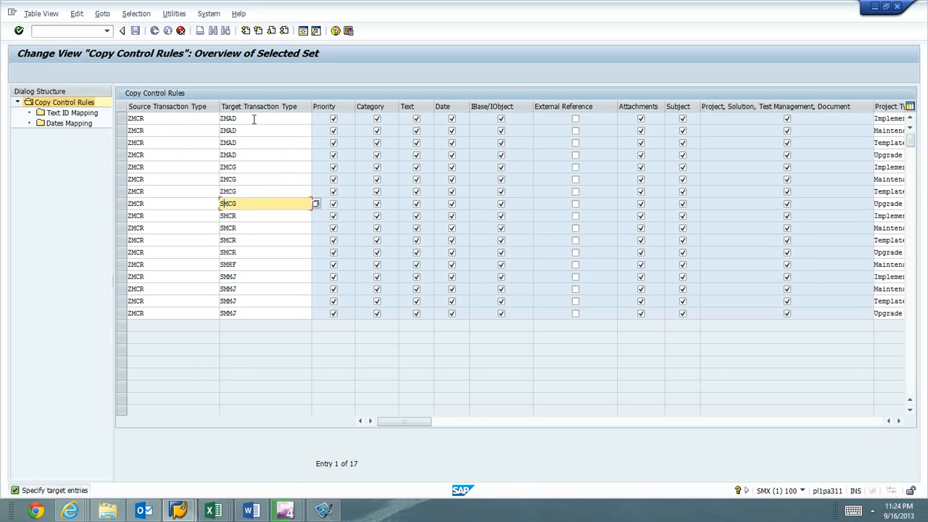
{"action": "type", "text": "Z"}
{"action": "key", "text": "Down"}
{"action": "type", "text": "Z"}
{"action": "key", "text": "Down"}
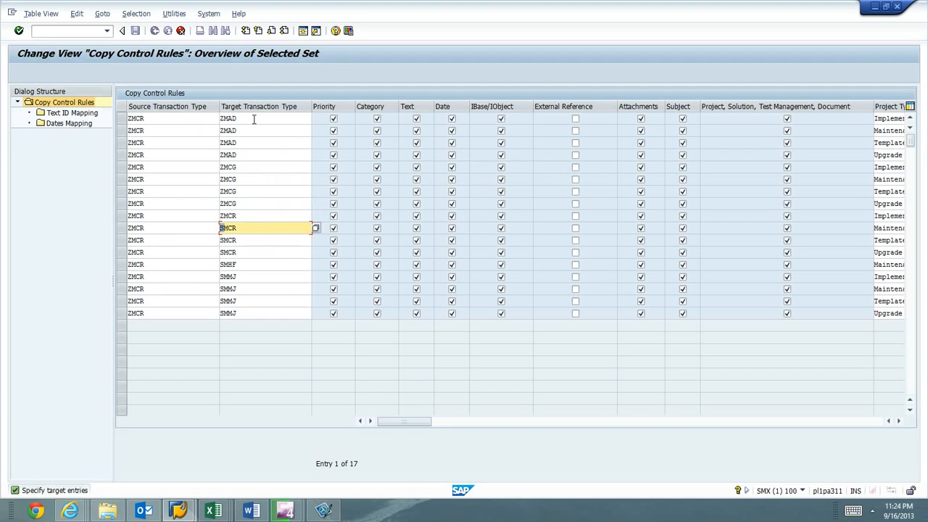
{"action": "type", "text": "Z"}
{"action": "key", "text": "Down"}
{"action": "type", "text": "Z"}
{"action": "key", "text": "Down"}
{"action": "type", "text": "Z"}
{"action": "key", "text": "Return"}
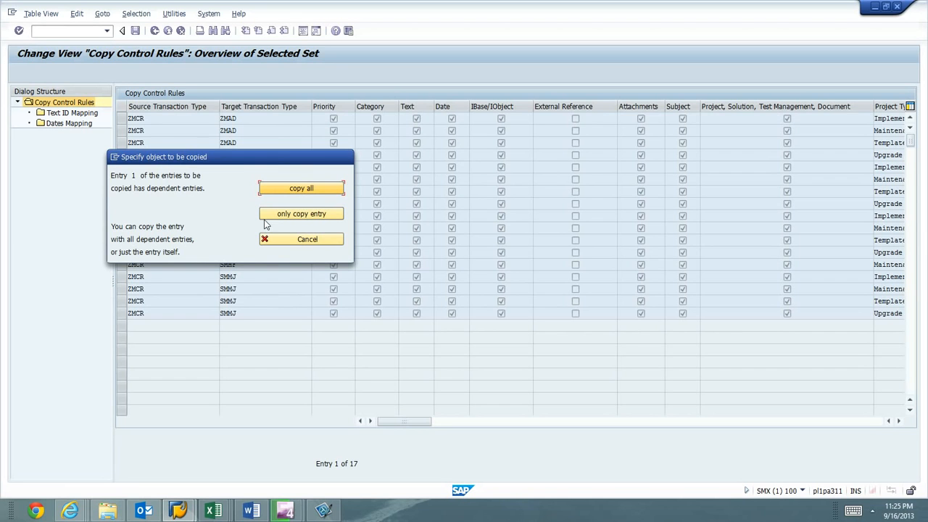
{"action": "left_click", "coordinate": [299, 242]}
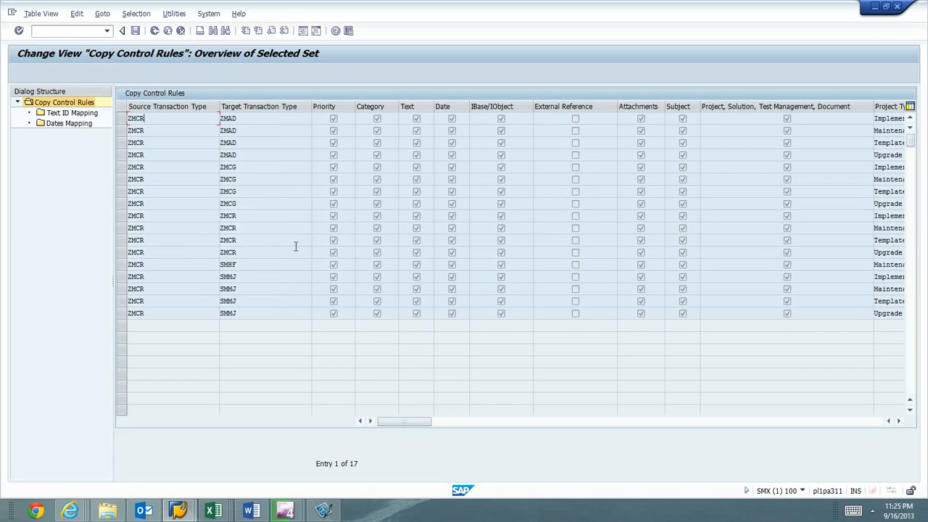
{"action": "key", "text": "Tab"}
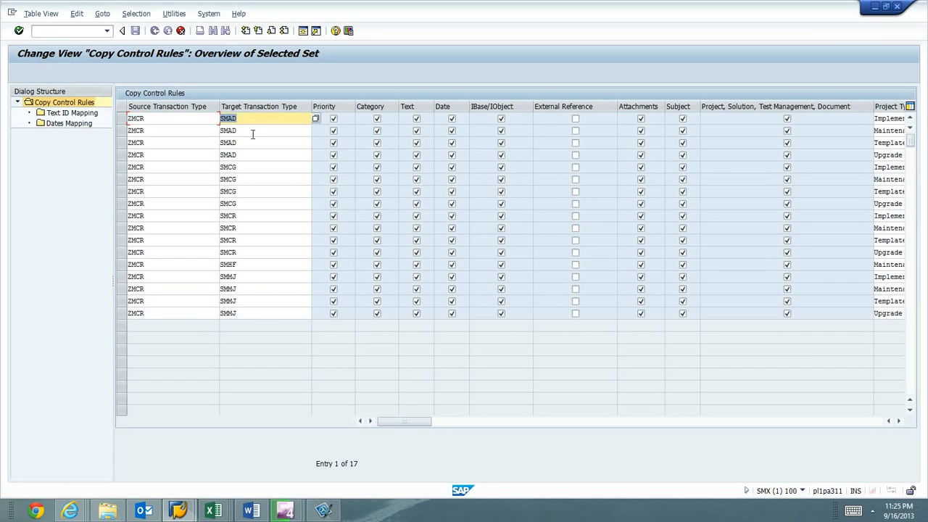
{"action": "key", "text": "Right"}
{"action": "key", "text": "Down"}
{"action": "key", "text": "BackSpace"}
{"action": "type", "text": "Z"}
{"action": "key", "text": "Down"}
{"action": "key", "text": "Down"}
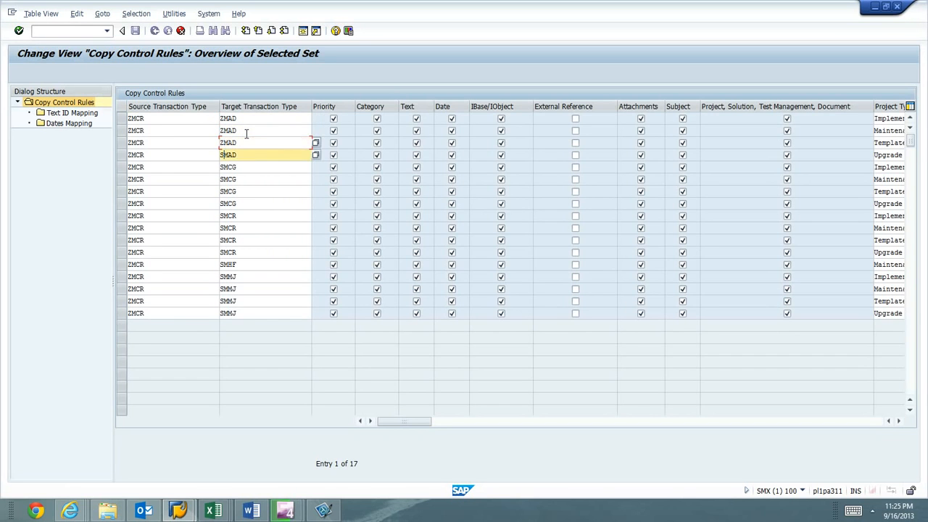
{"action": "key", "text": "Down"}
{"action": "type", "text": "Z"}
{"action": "key", "text": "Down"}
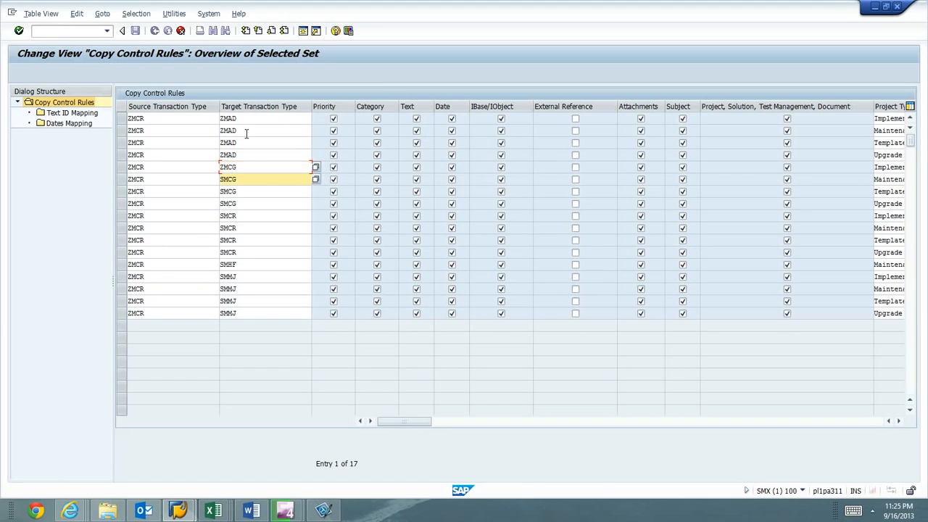
{"action": "key", "text": "Down"}
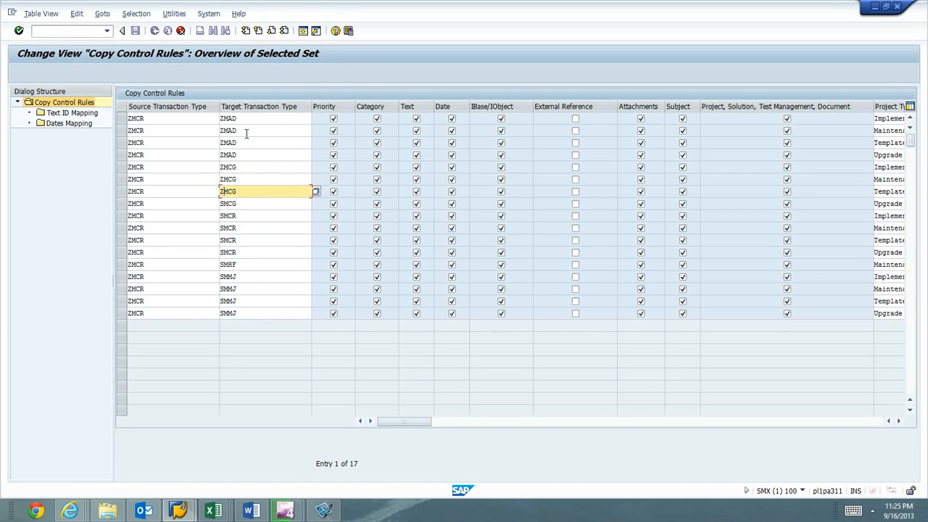
{"action": "key", "text": "Down"}
{"action": "key", "text": "Down"}
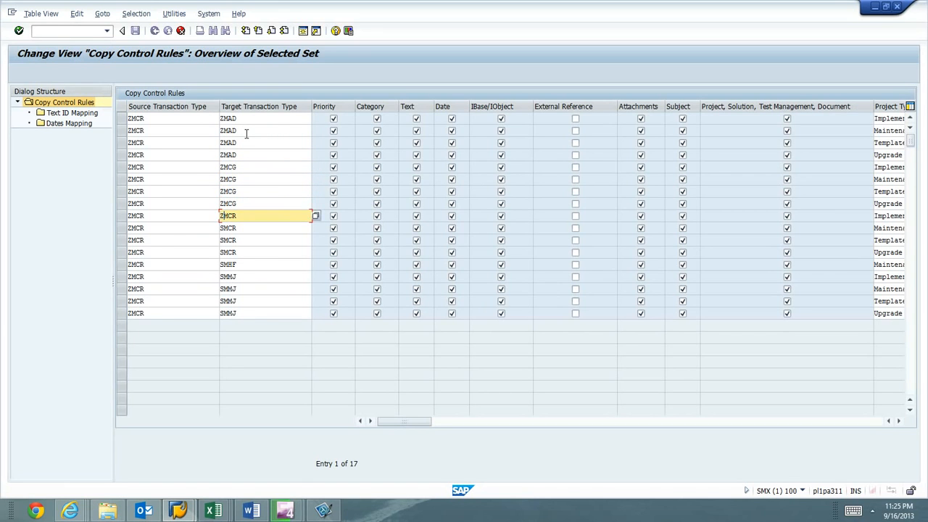
{"action": "type", "text": "Z"}
{"action": "key", "text": "Down"}
{"action": "type", "text": "Z"}
{"action": "key", "text": "Down"}
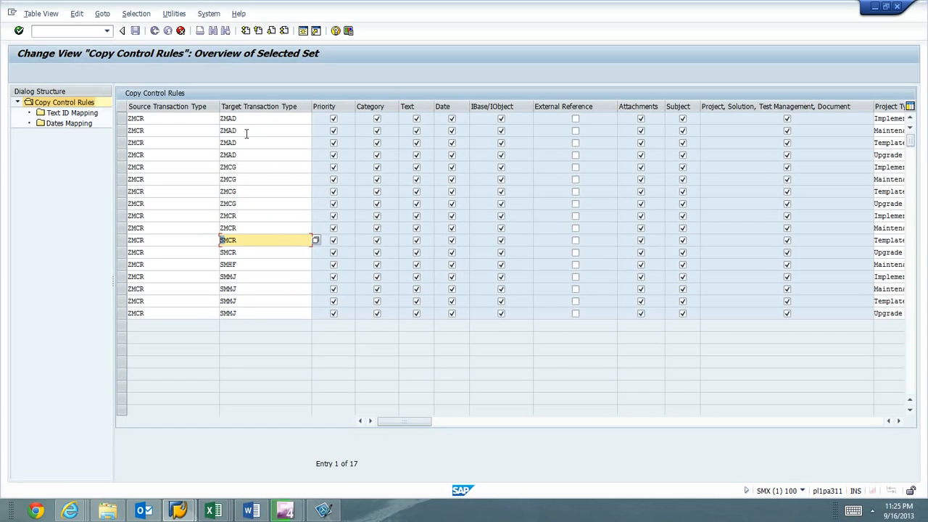
{"action": "type", "text": "Z"}
{"action": "key", "text": "Down"}
{"action": "type", "text": "Z"}
{"action": "key", "text": "Down"}
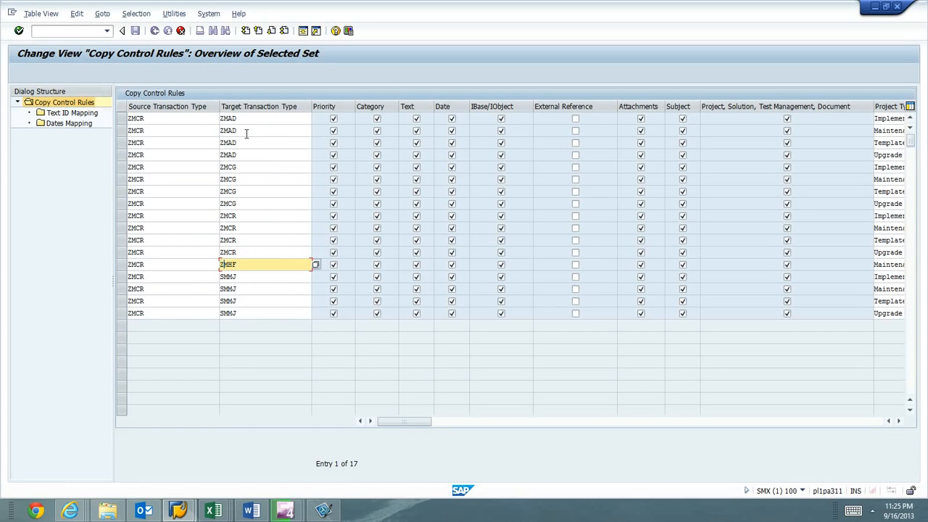
{"action": "type", "text": "Z"}
{"action": "key", "text": "Down"}
{"action": "type", "text": "Z"}
{"action": "key", "text": "Down"}
{"action": "type", "text": "Z"}
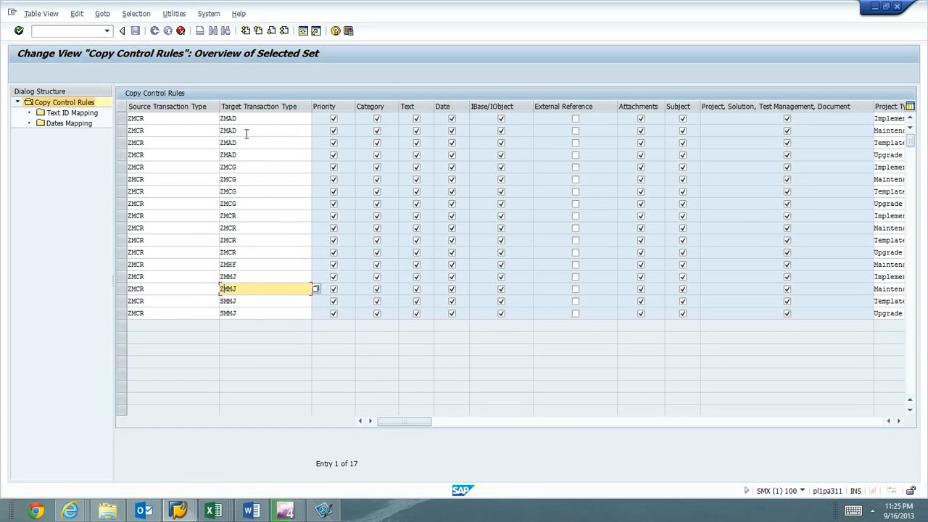
{"action": "key", "text": "Return"}
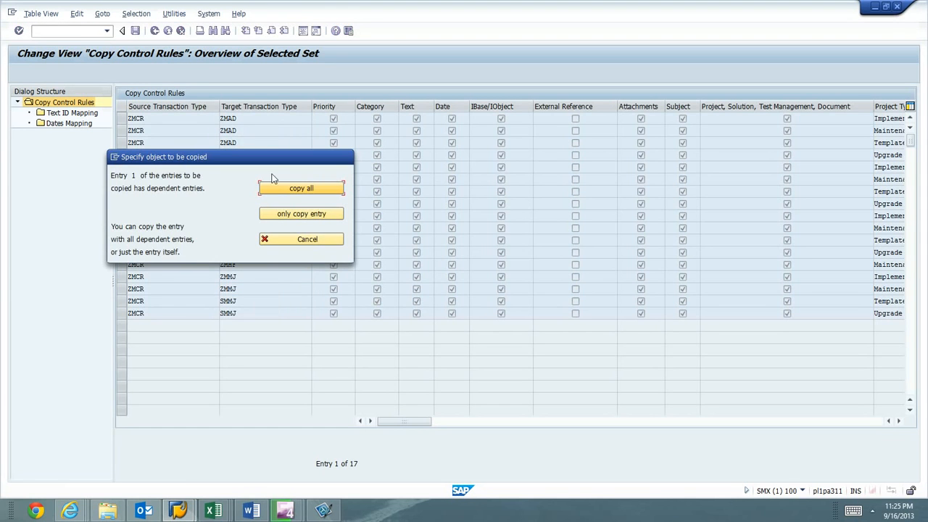
{"action": "left_click", "coordinate": [305, 240]}
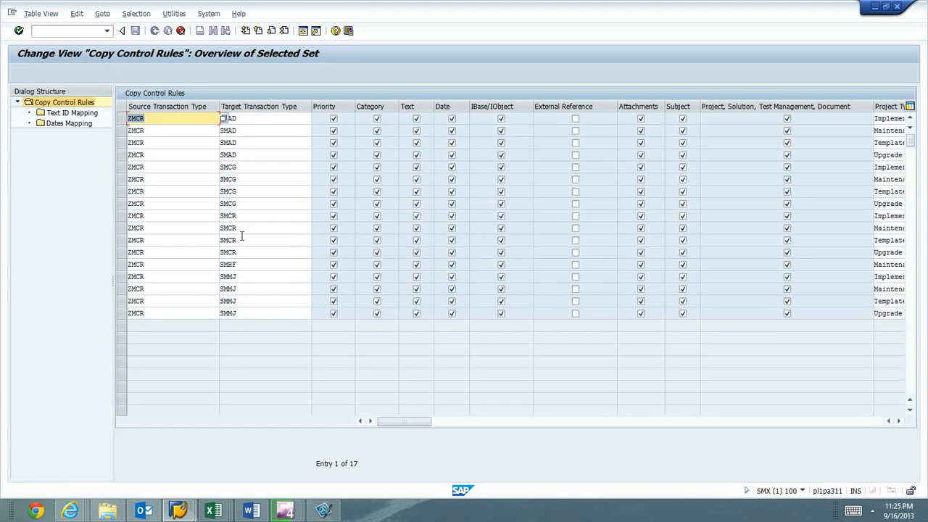
{"action": "double_click", "coordinate": [227, 120]}
{"action": "left_click", "coordinate": [227, 120]}
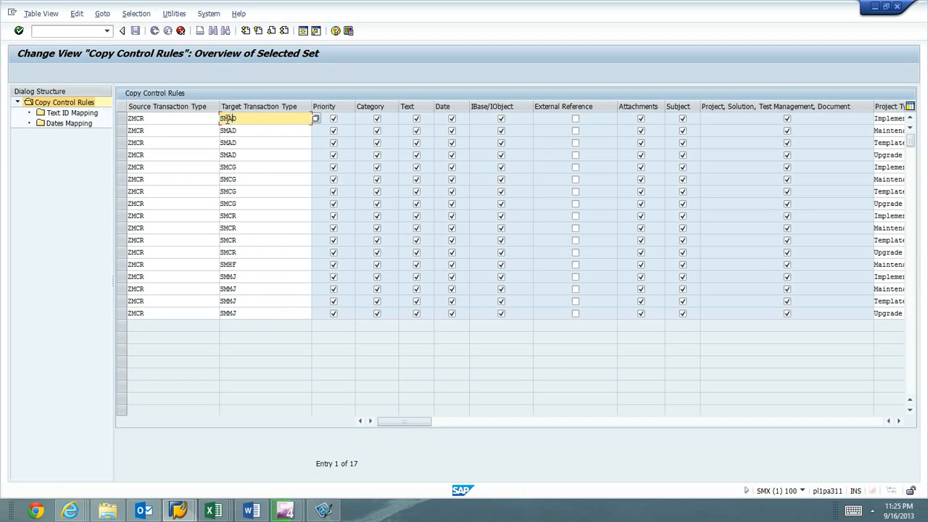
{"action": "type", "text": "Z"}
{"action": "key", "text": "Down"}
{"action": "key", "text": "shift+Left"}
{"action": "type", "text": "Z"}
{"action": "key", "text": "Down"}
{"action": "key", "text": "shift+Left"}
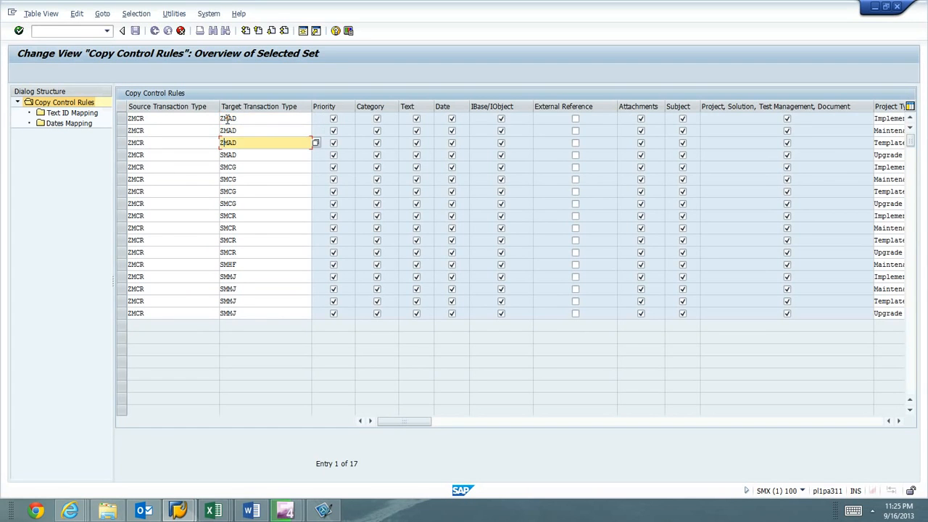
{"action": "type", "text": "Z"}
{"action": "key", "text": "Down"}
{"action": "key", "text": "shift+Left"}
{"action": "type", "text": "Z"}
{"action": "key", "text": "Down"}
{"action": "key", "text": "shift+Left"}
{"action": "type", "text": "Z"}
{"action": "key", "text": "Return"}
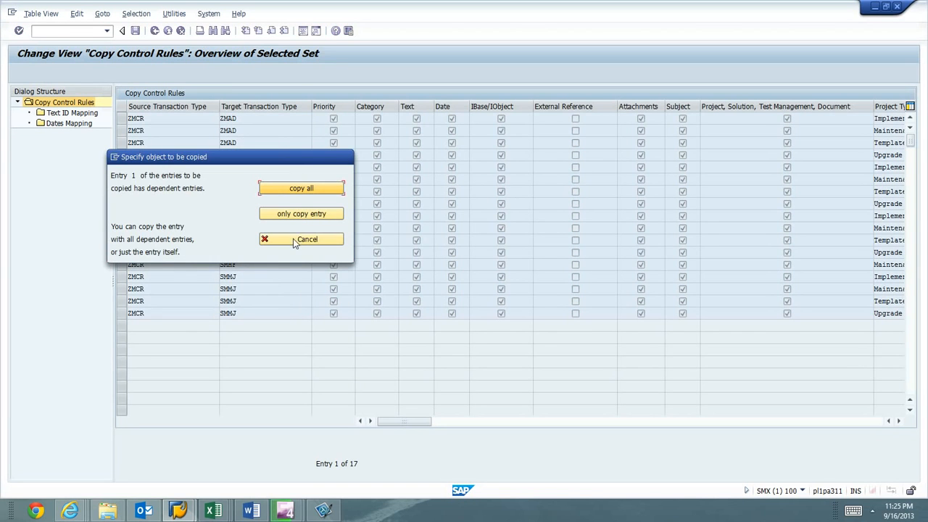
{"action": "left_click", "coordinate": [293, 239]}
- Set the target transaction type of the four ZMCR to SMAD rules to ZMAD
{"action": "left_click", "coordinate": [261, 120]}
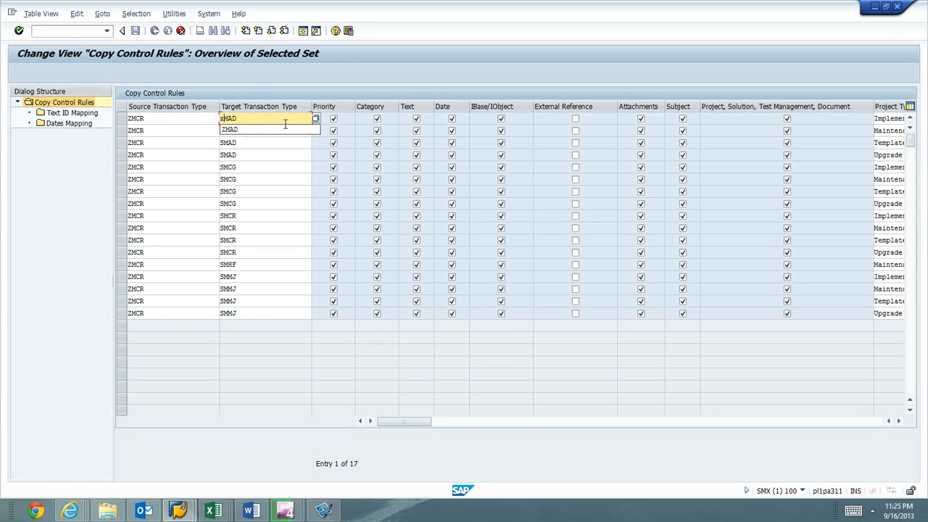
{"action": "left_click", "coordinate": [285, 127]}
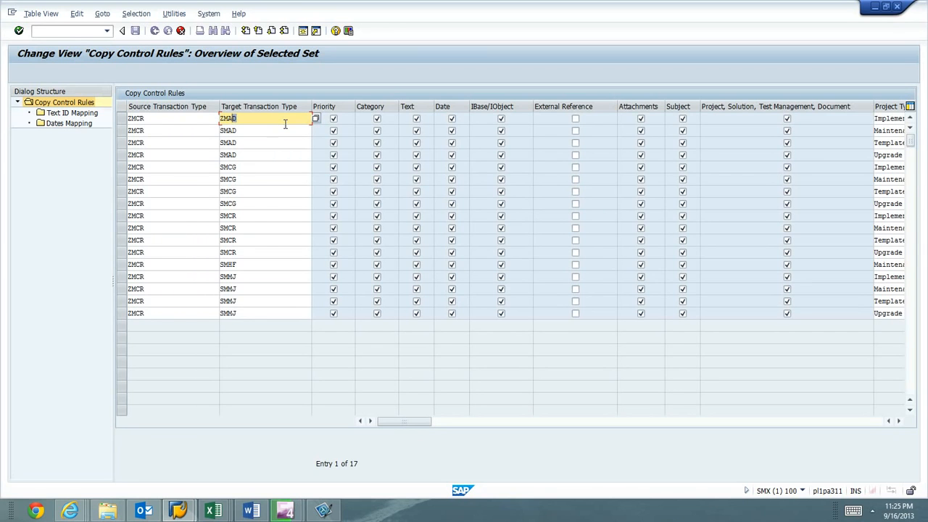
{"action": "key", "text": "Down"}
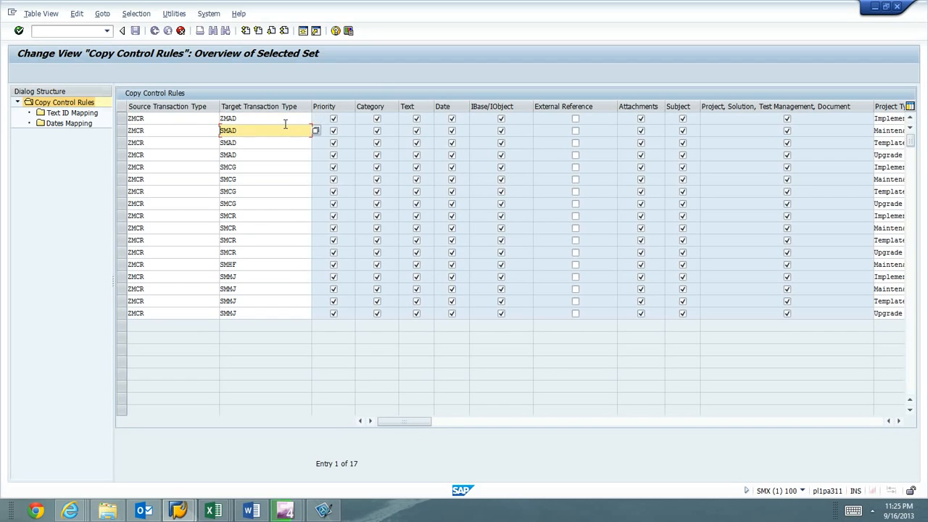
{"action": "key", "text": "Down"}
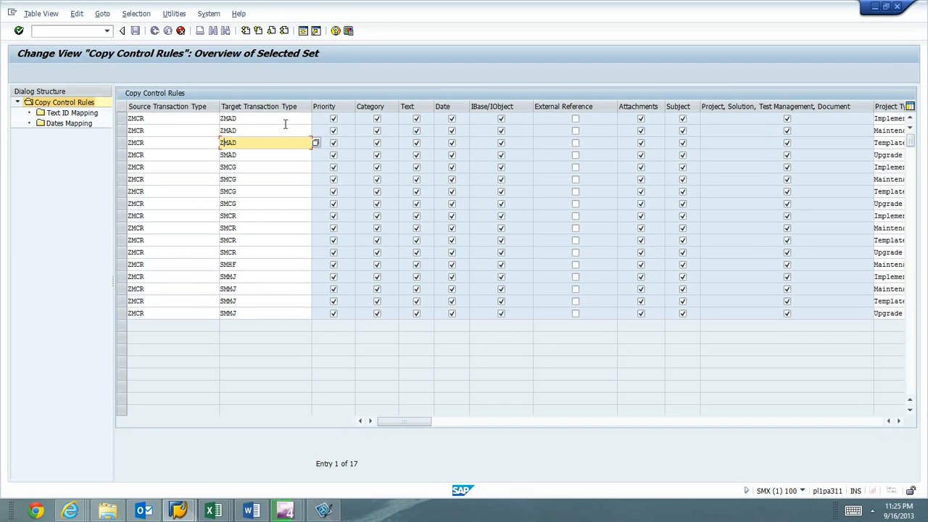
{"action": "key", "text": "Down"}
{"action": "key", "text": "Delete"}
{"action": "type", "text": "Z"}
- Set the target transaction type of the four ZMCR to SMCG rules to ZMCG
{"action": "key", "text": "Down"}
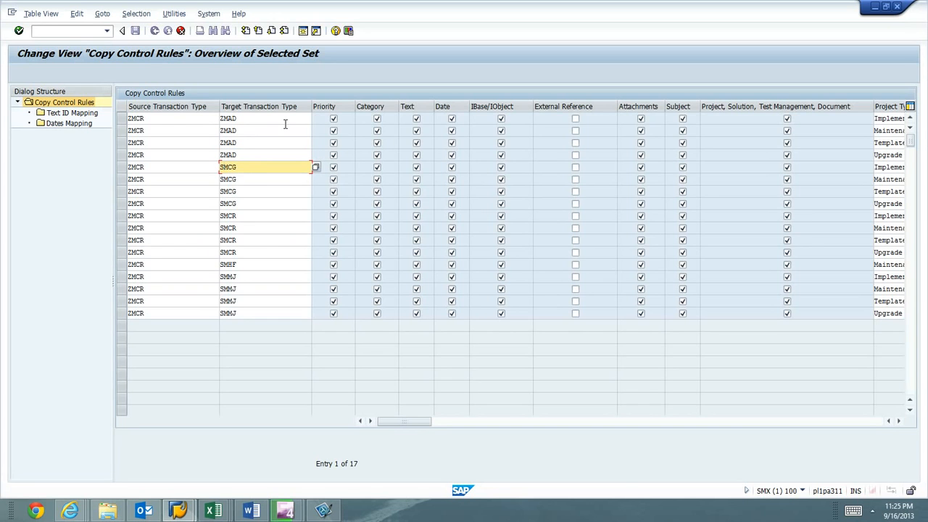
{"action": "key", "text": "Down"}
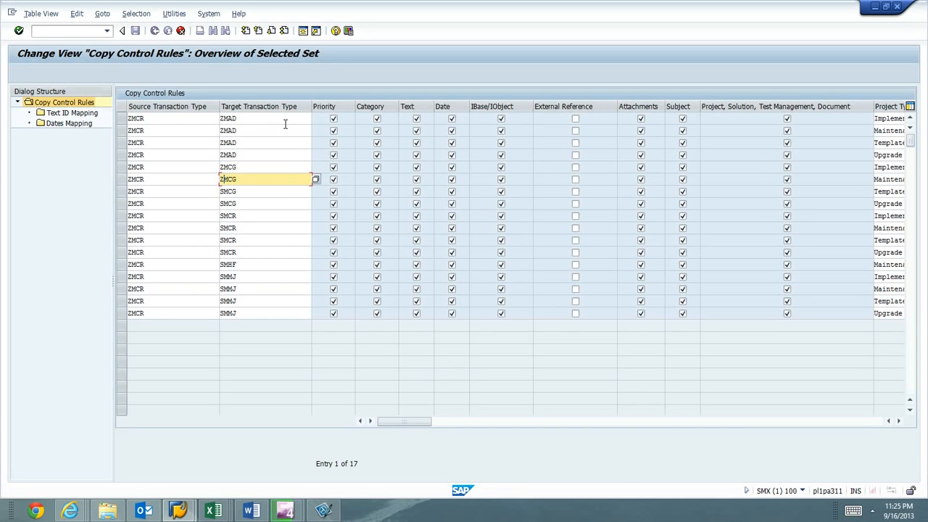
{"action": "key", "text": "Down"}
{"action": "key", "text": "Down"}
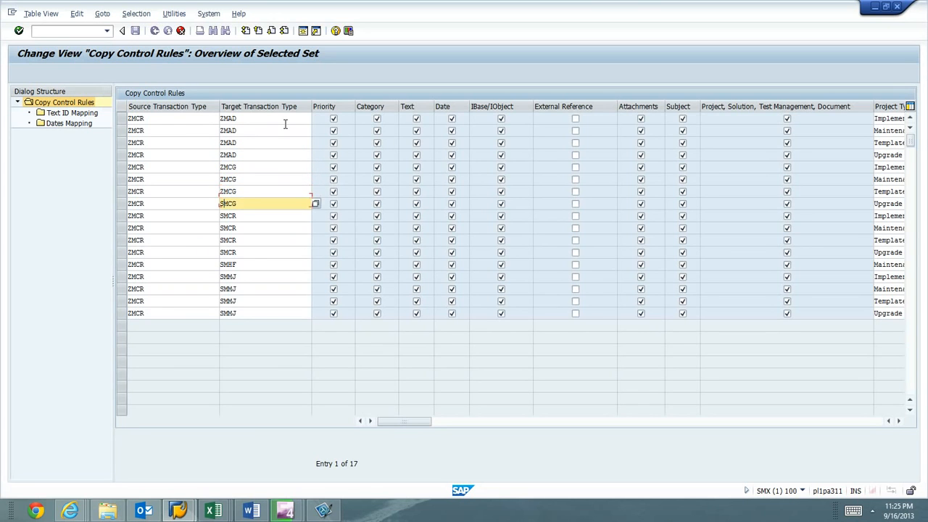
- Set the target transaction type of the four ZMCR to SMCR rules to ZMCR
{"action": "key", "text": "Down"}
{"action": "key", "text": "Delete"}
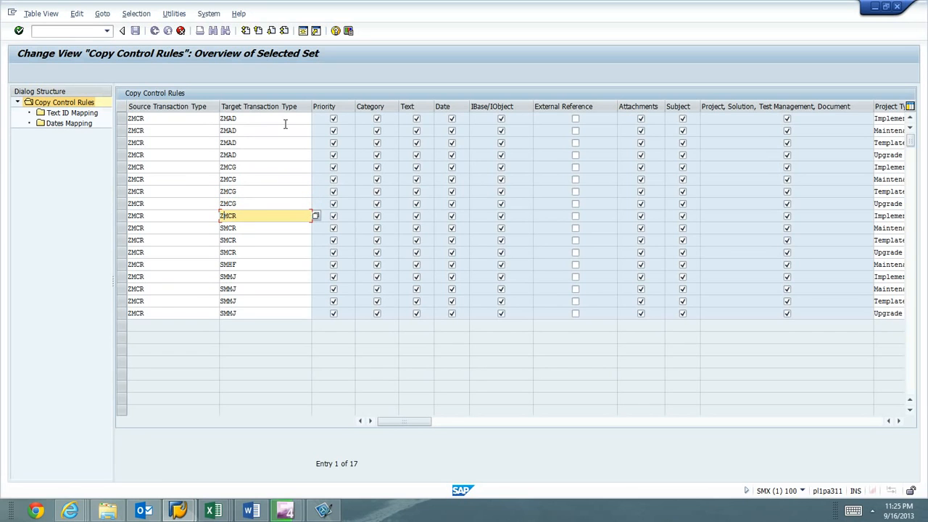
{"action": "type", "text": "Z"}
{"action": "key", "text": "Down"}
{"action": "key", "text": "Delete"}
{"action": "type", "text": "Z"}
{"action": "key", "text": "Down"}
{"action": "key", "text": "Delete"}
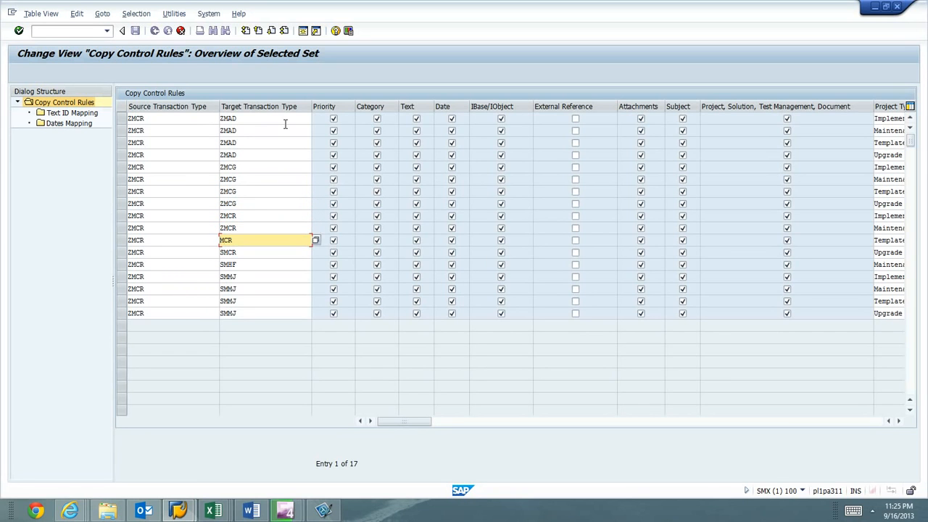
{"action": "key", "text": "Down"}
{"action": "type", "text": "Z"}
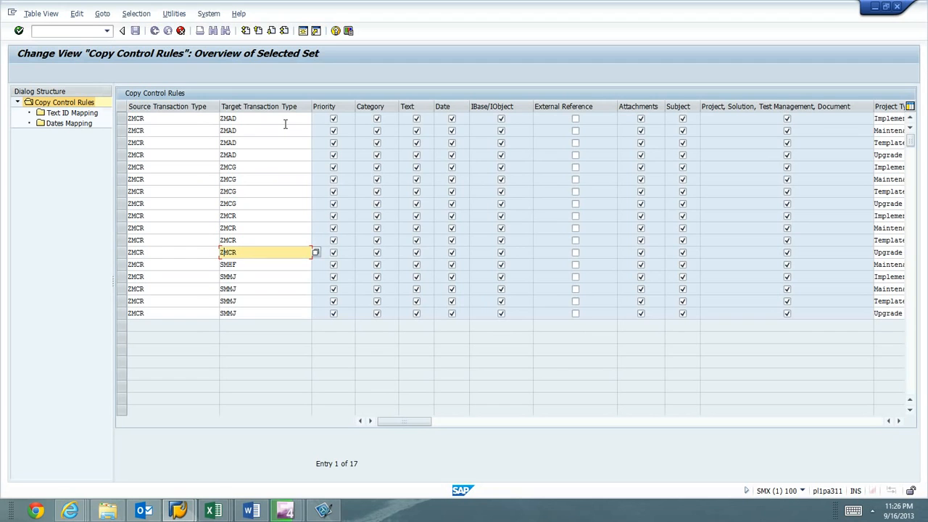
- Change the target transaction type of the SMHF rule to ZMHF and of the four SMMJ rules to ZMMJ
{"action": "key", "text": "Down"}
{"action": "key", "text": "Delete"}
{"action": "key", "text": "Down"}
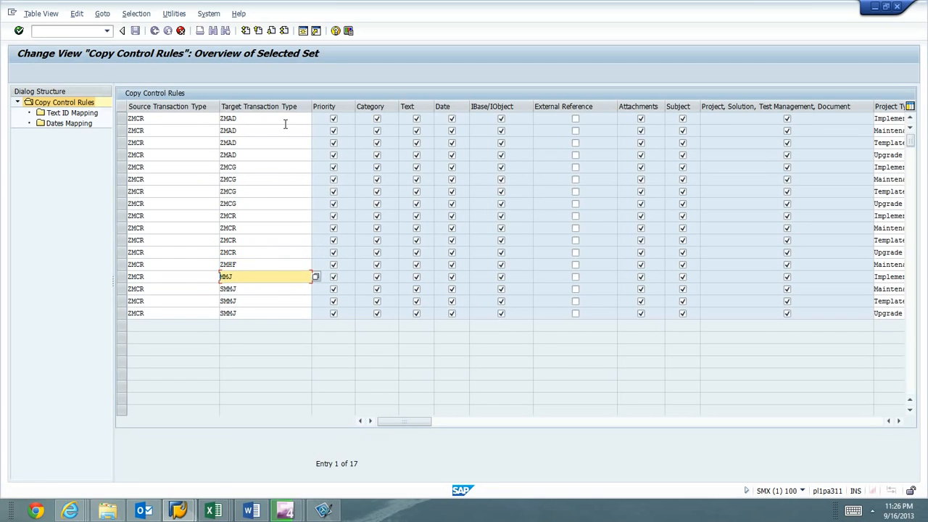
{"action": "type", "text": "Z"}
{"action": "key", "text": "Down"}
{"action": "type", "text": "Z"}
{"action": "key", "text": "Down"}
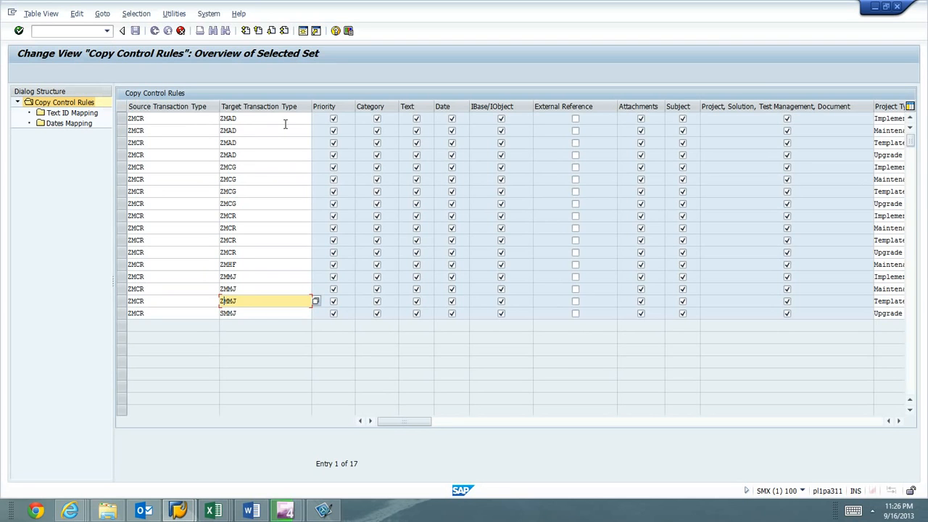
{"action": "type", "text": "Z"}
{"action": "key", "text": "Down"}
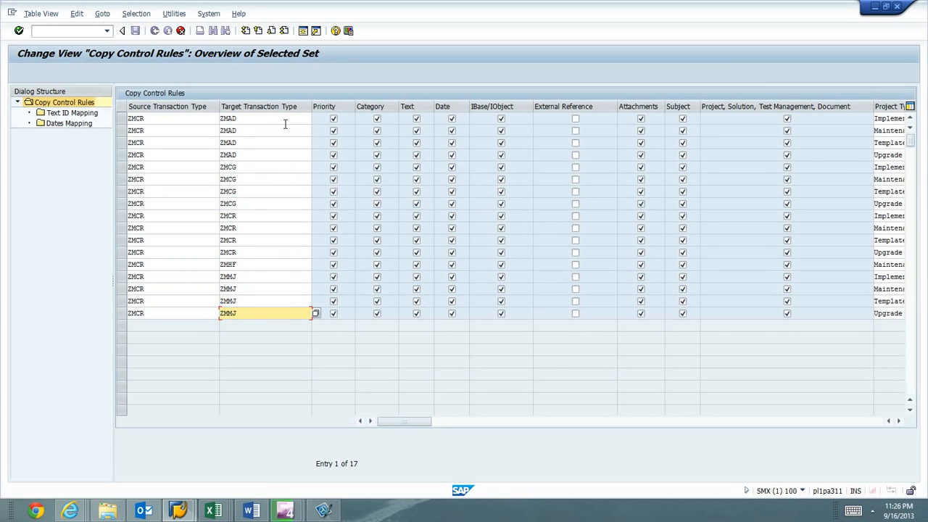
{"action": "type", "text": "Z"}
- Copy all 17 edited ZMCR rules together with their dependent entries and return to the full rule list
{"action": "key", "text": "Return"}
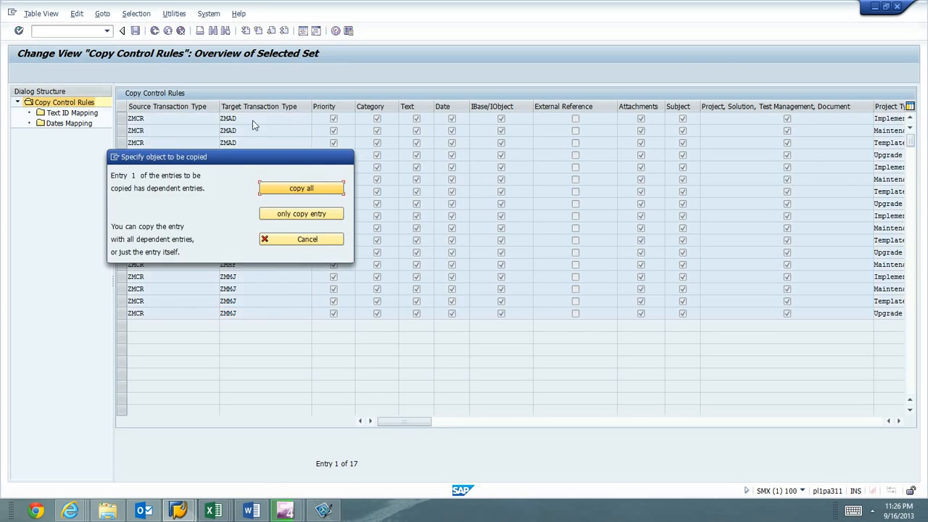
{"action": "left_click", "coordinate": [294, 190]}
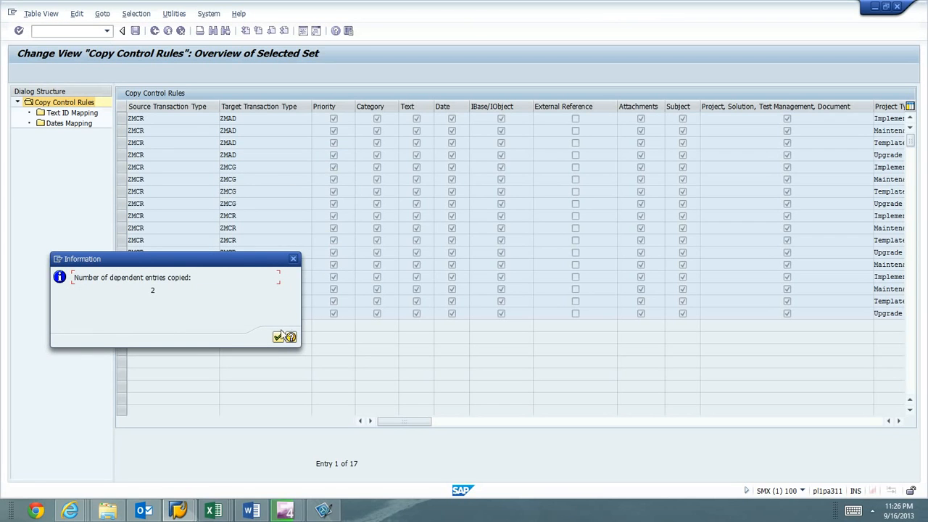
{"action": "left_click", "coordinate": [279, 337]}
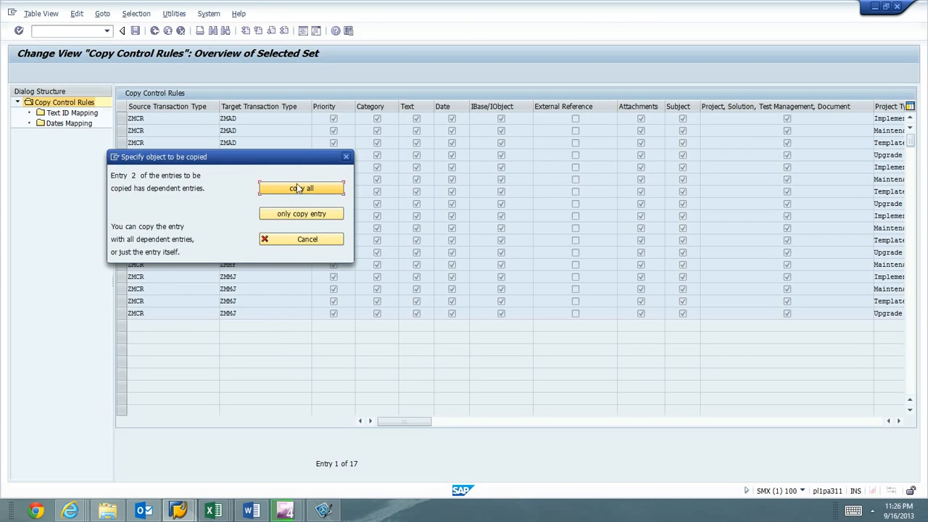
{"action": "left_click", "coordinate": [303, 190]}
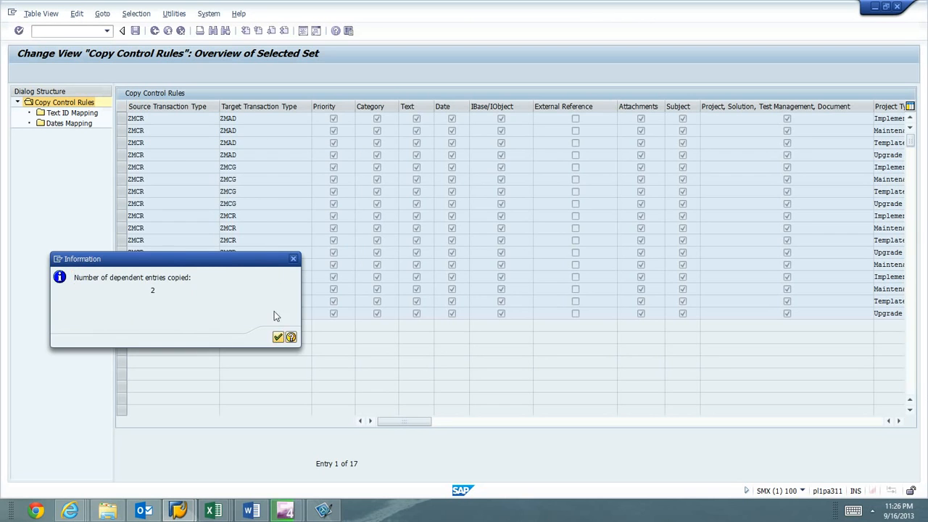
{"action": "left_click", "coordinate": [279, 336]}
{"action": "left_click", "coordinate": [293, 191]}
{"action": "left_click", "coordinate": [278, 335]}
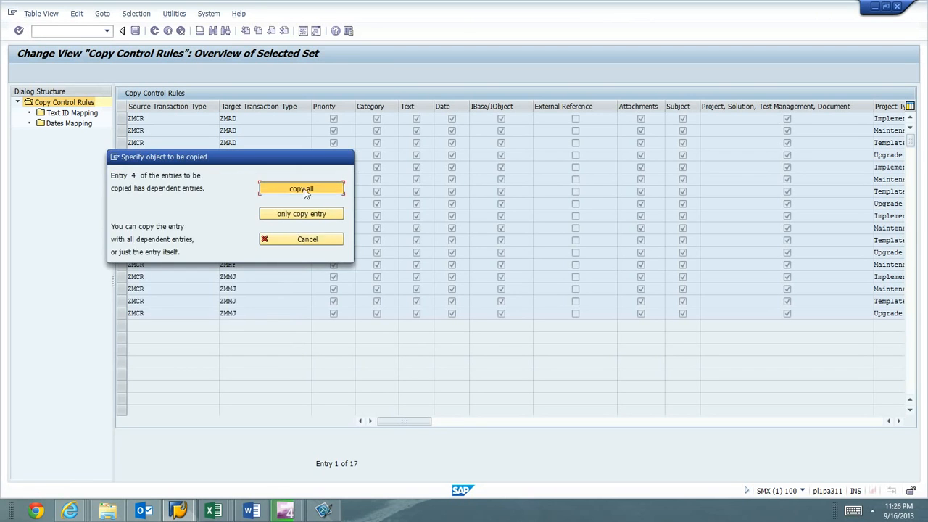
{"action": "left_click", "coordinate": [303, 191]}
{"action": "left_click", "coordinate": [279, 337]}
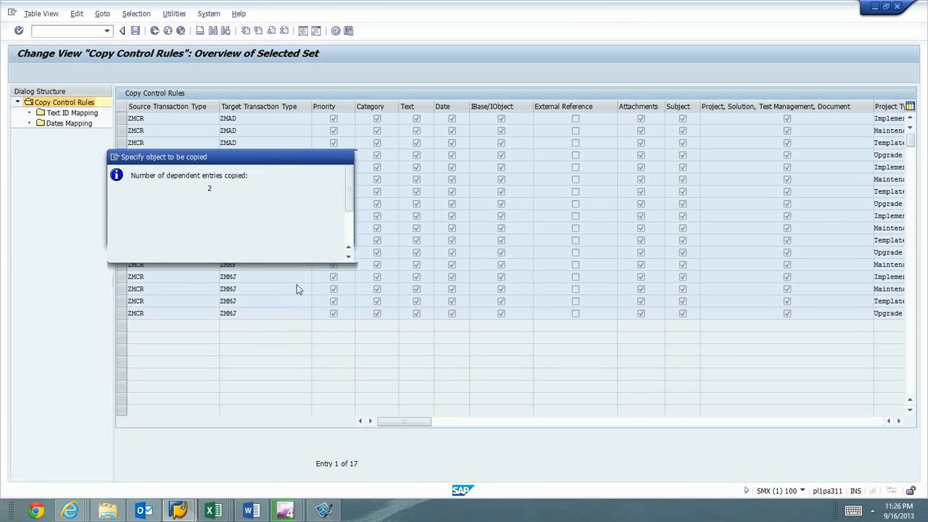
{"action": "left_click", "coordinate": [303, 191]}
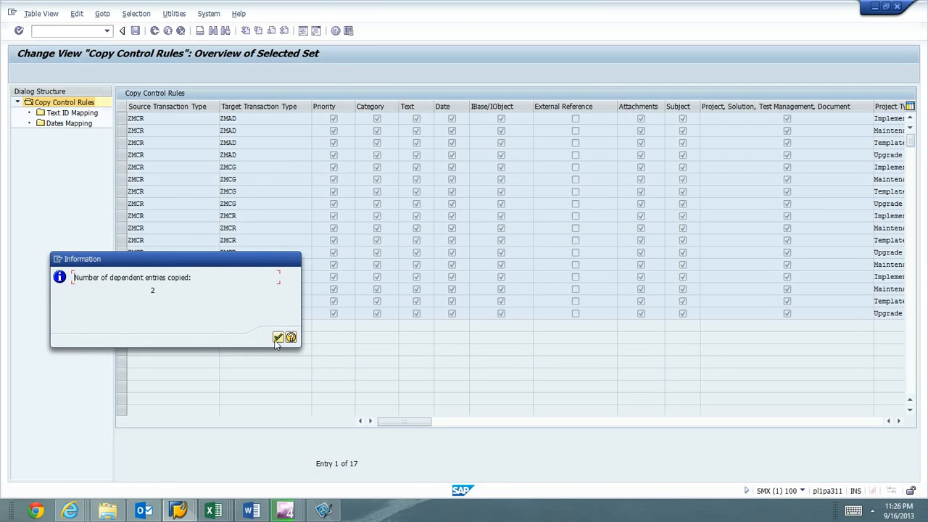
{"action": "left_click", "coordinate": [278, 337]}
{"action": "left_click", "coordinate": [299, 192]}
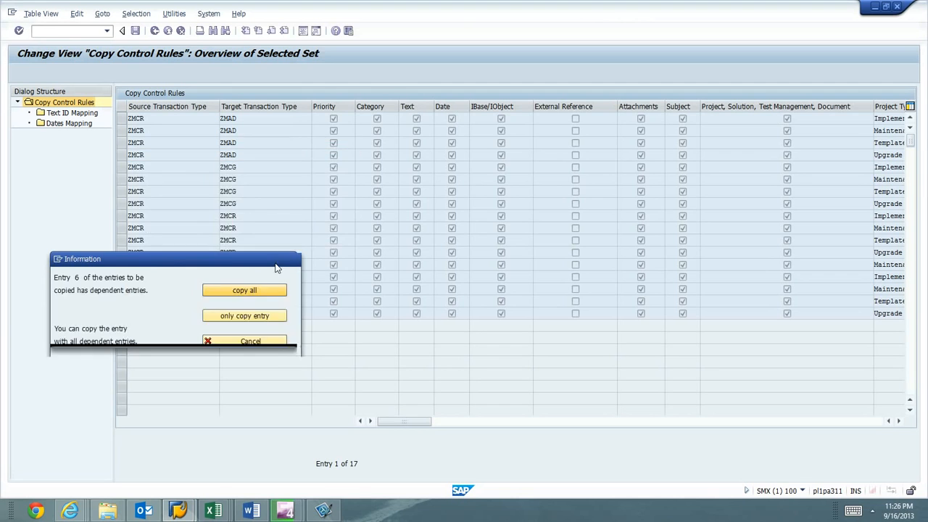
{"action": "left_click", "coordinate": [280, 337]}
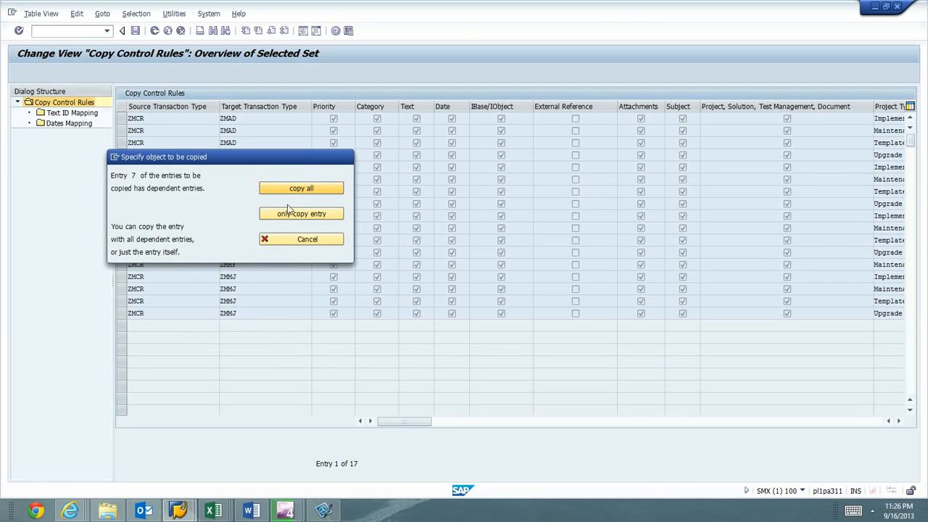
{"action": "left_click", "coordinate": [288, 210]}
{"action": "left_click", "coordinate": [279, 336]}
{"action": "left_click", "coordinate": [300, 190]}
{"action": "left_click", "coordinate": [278, 338]}
{"action": "left_click", "coordinate": [307, 195]}
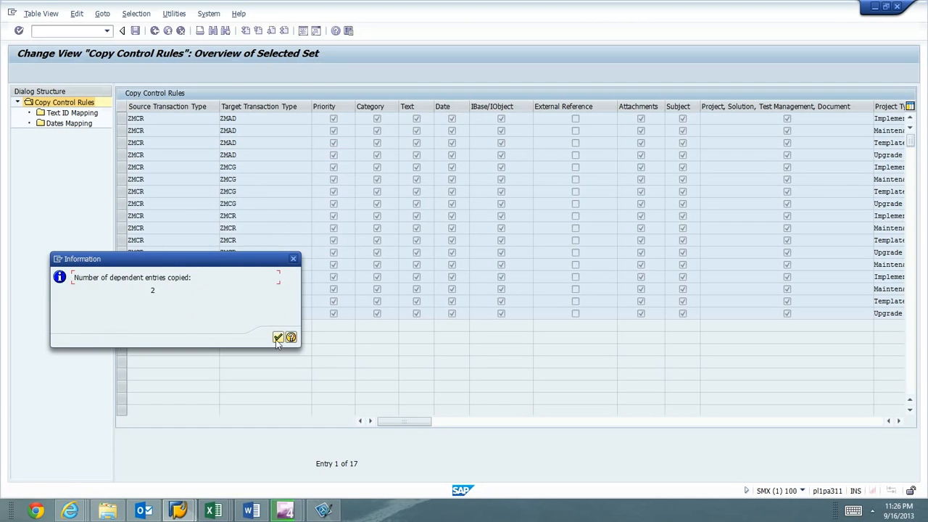
{"action": "left_click", "coordinate": [279, 337]}
{"action": "key", "text": "Return"}
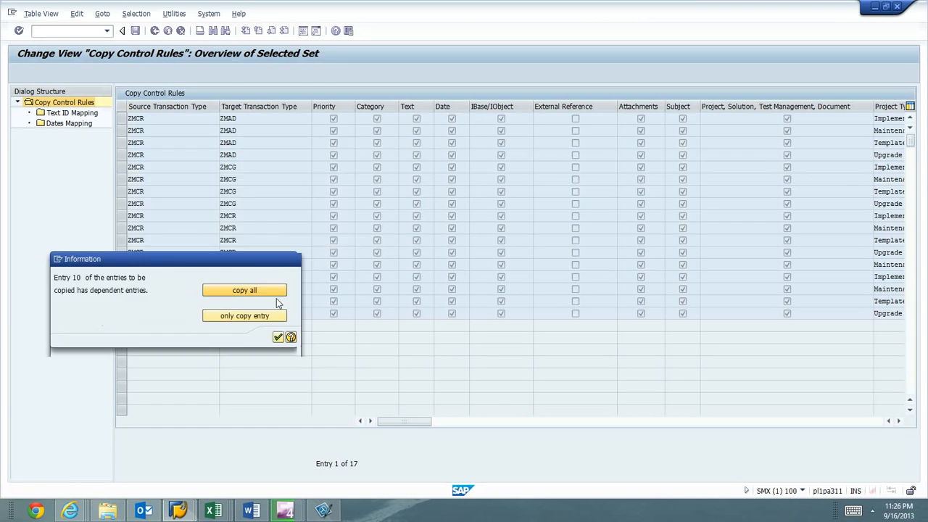
{"action": "left_click", "coordinate": [279, 336]}
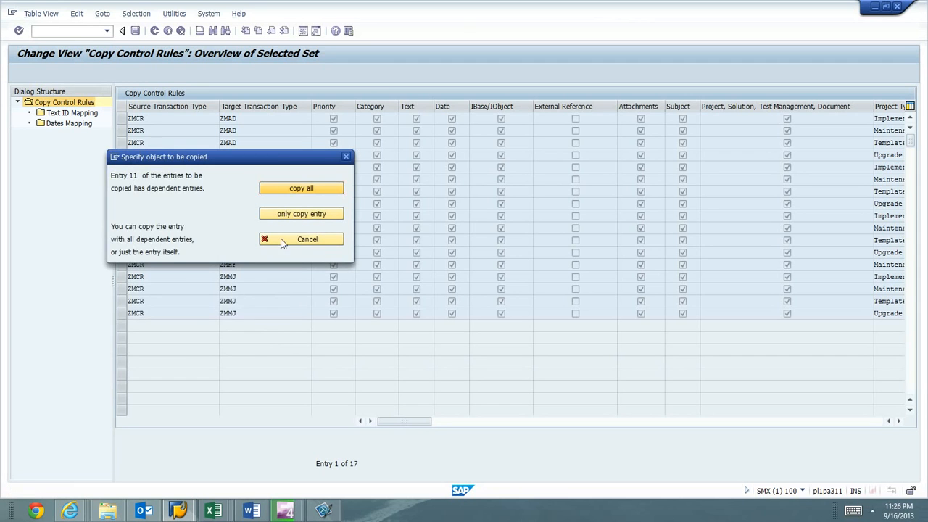
{"action": "key", "text": "Return"}
{"action": "left_click", "coordinate": [279, 337]}
{"action": "left_click", "coordinate": [297, 191]}
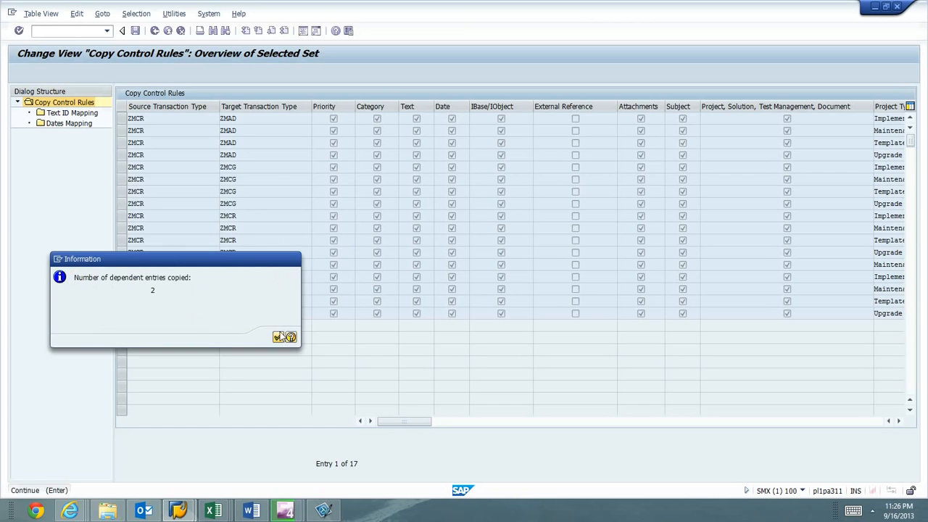
{"action": "left_click", "coordinate": [280, 336]}
{"action": "left_click", "coordinate": [300, 192]}
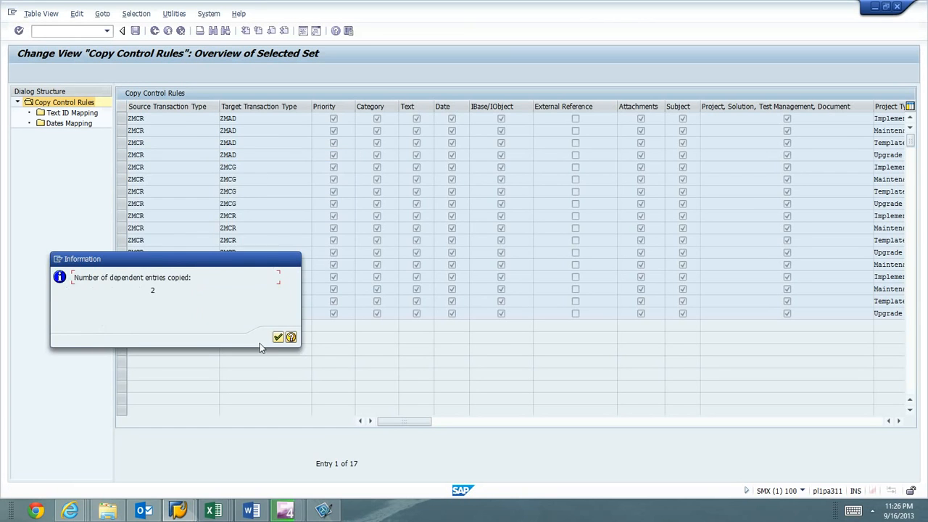
{"action": "left_click", "coordinate": [279, 336]}
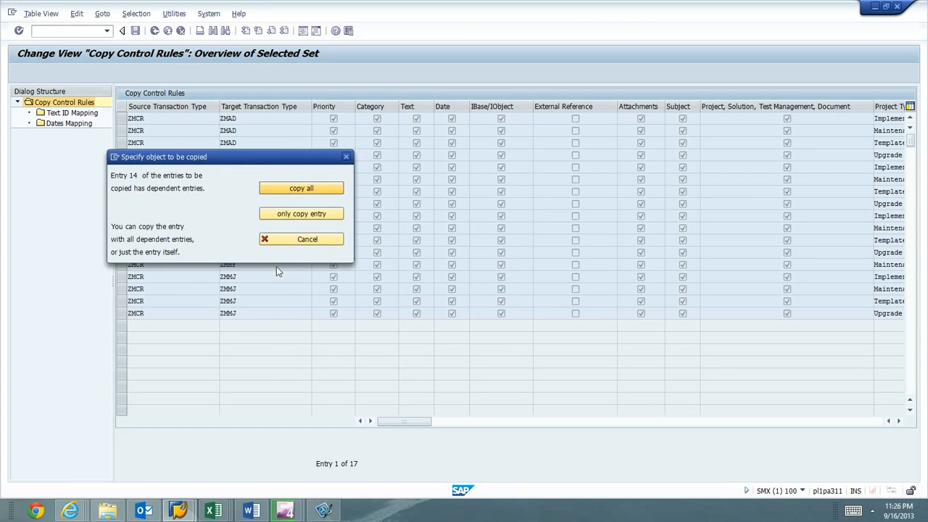
{"action": "key", "text": "Return"}
{"action": "left_click", "coordinate": [281, 338]}
{"action": "left_click", "coordinate": [305, 191]}
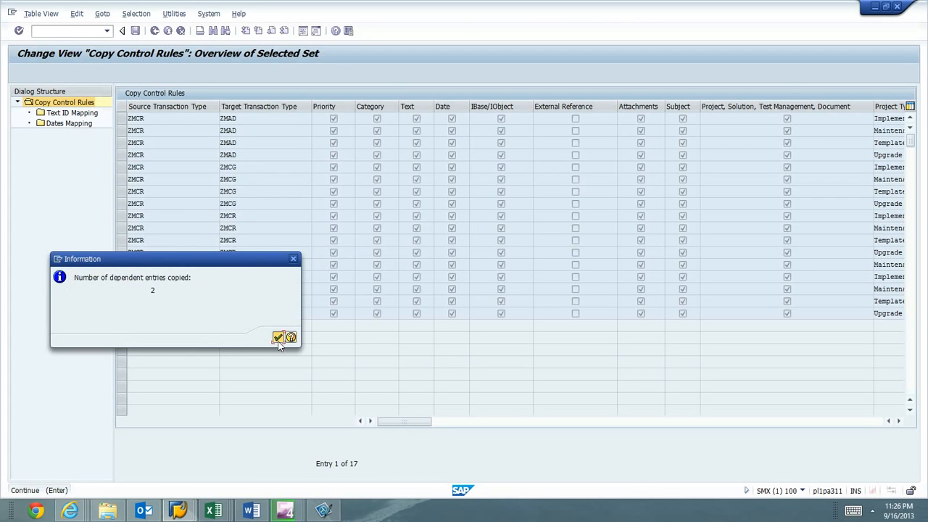
{"action": "left_click", "coordinate": [278, 338]}
{"action": "key", "text": "Return"}
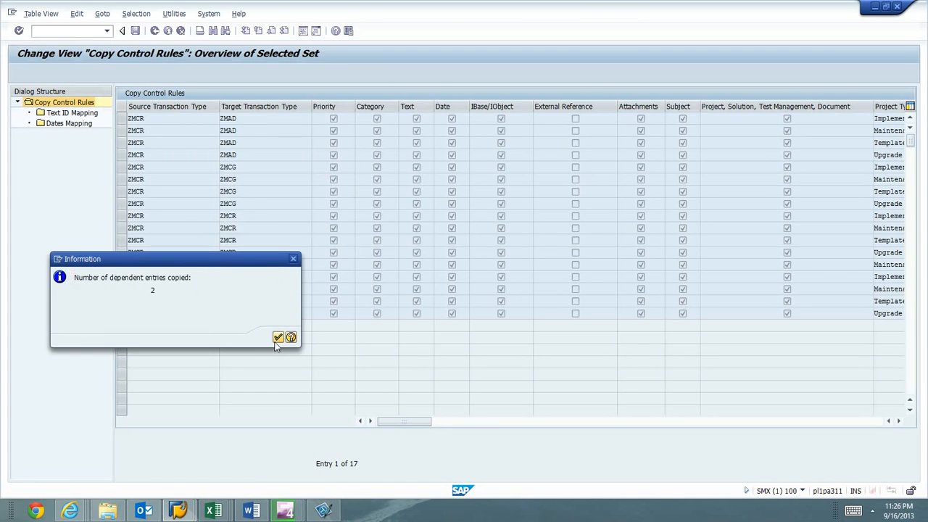
{"action": "left_click", "coordinate": [277, 338]}
{"action": "left_click", "coordinate": [311, 189]}
{"action": "left_click", "coordinate": [281, 338]}
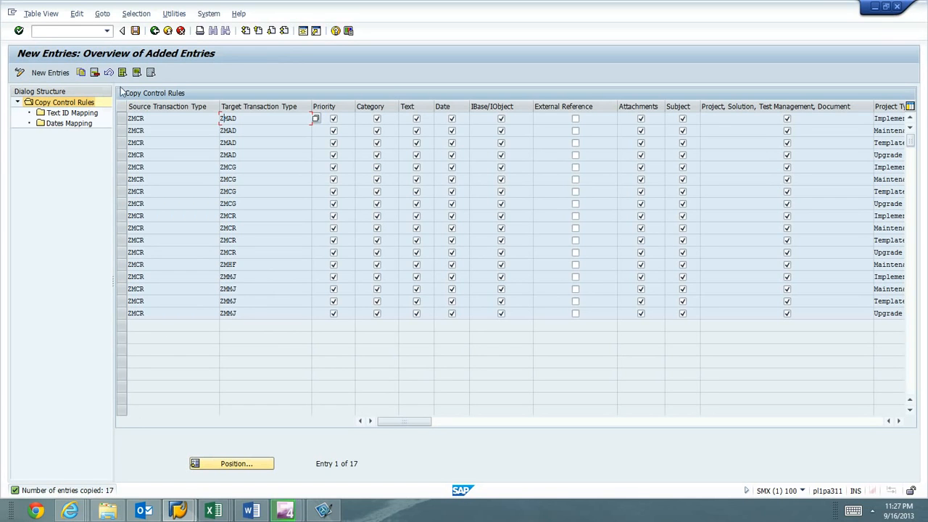
{"action": "left_click", "coordinate": [155, 33]}
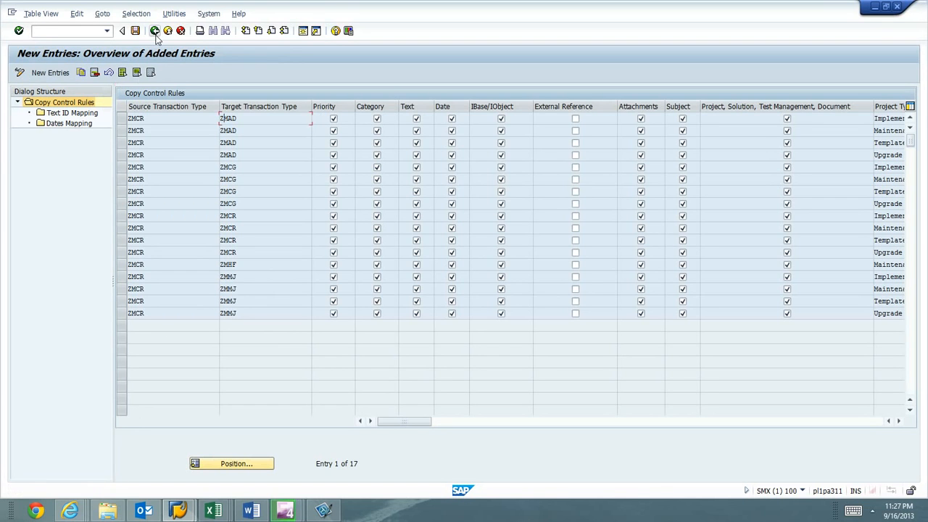
- Delete the 17 ZMCR rules targeting SMAD, SMCG, SMCR, SMHF and SMMJ, including all dependent entries, and save the copy control rules
{"action": "left_click", "coordinate": [912, 393]}
{"action": "left_click", "coordinate": [912, 393]}
{"action": "left_click", "coordinate": [912, 393]}
{"action": "left_click", "coordinate": [914, 393]}
{"action": "left_click", "coordinate": [913, 393]}
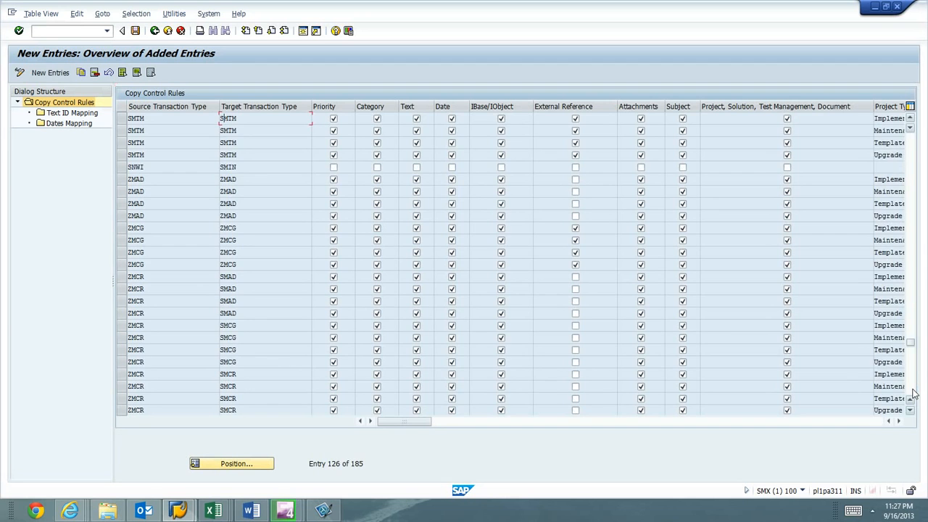
{"action": "left_click", "coordinate": [914, 393]}
{"action": "scroll", "coordinate": [295, 297], "scroll_direction": "up", "scroll_amount": 2}
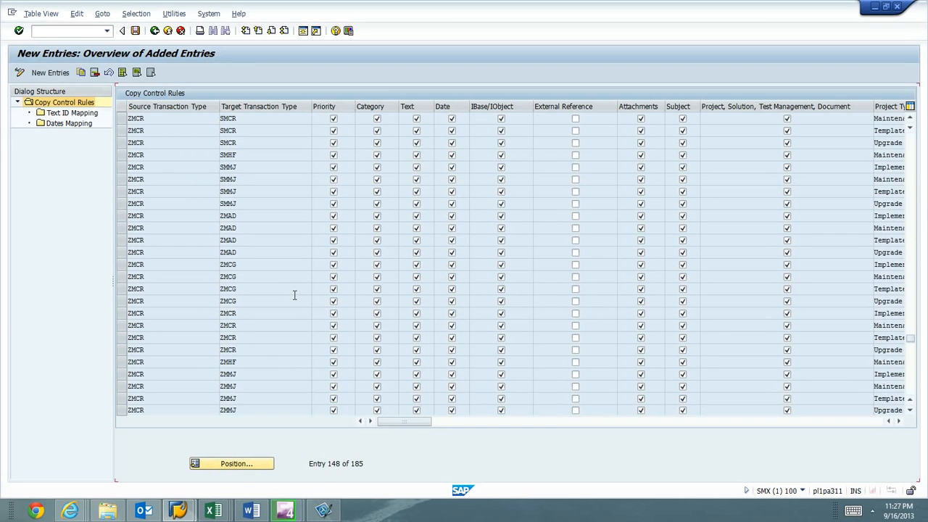
{"action": "scroll", "coordinate": [294, 300], "scroll_direction": "up", "scroll_amount": 3}
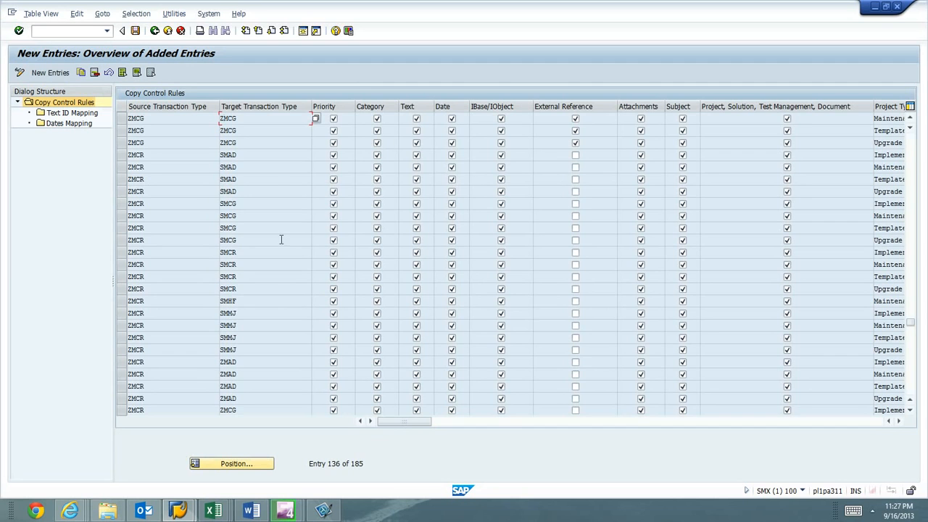
{"action": "left_click", "coordinate": [121, 154]}
{"action": "left_click", "coordinate": [122, 167]}
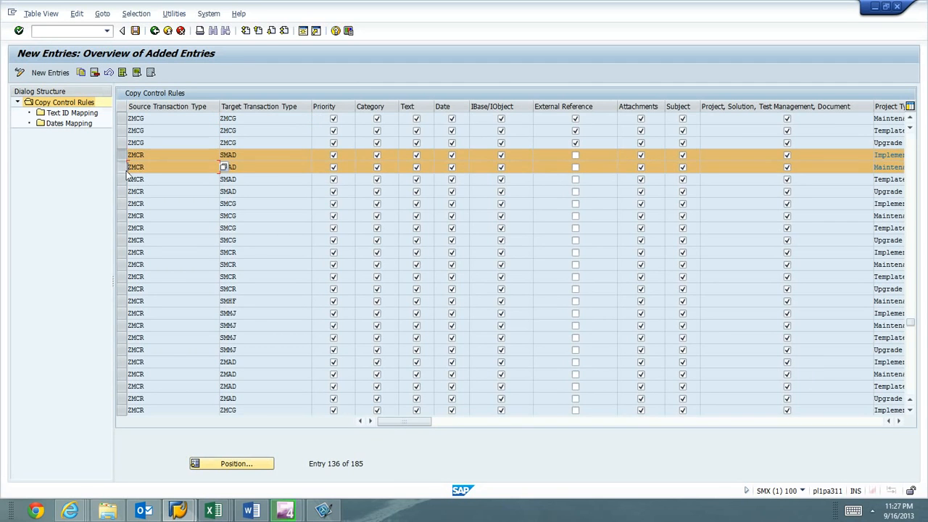
{"action": "left_click", "coordinate": [121, 179]}
{"action": "left_click", "coordinate": [121, 192]}
{"action": "left_click", "coordinate": [121, 204]}
{"action": "left_click", "coordinate": [121, 216]}
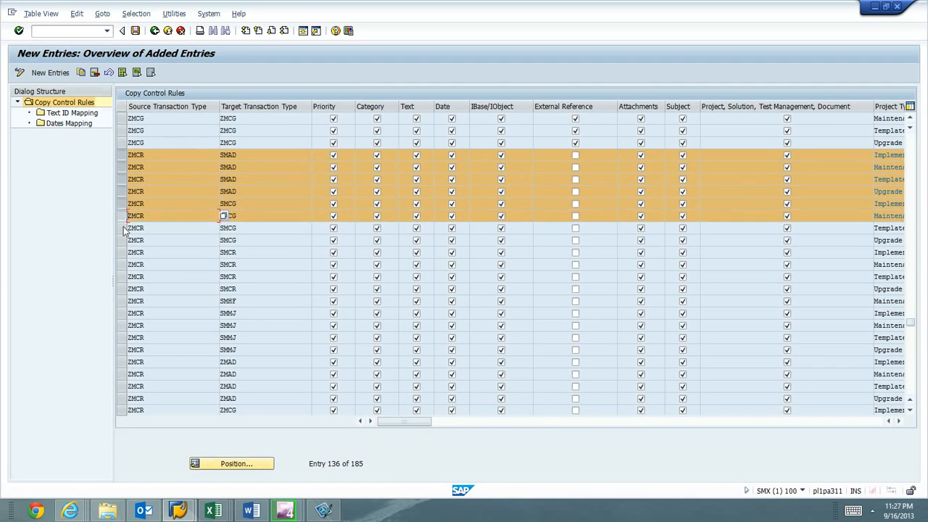
{"action": "left_click", "coordinate": [121, 228]}
{"action": "left_click", "coordinate": [121, 240]}
{"action": "left_click", "coordinate": [121, 252]}
{"action": "left_click", "coordinate": [122, 264]}
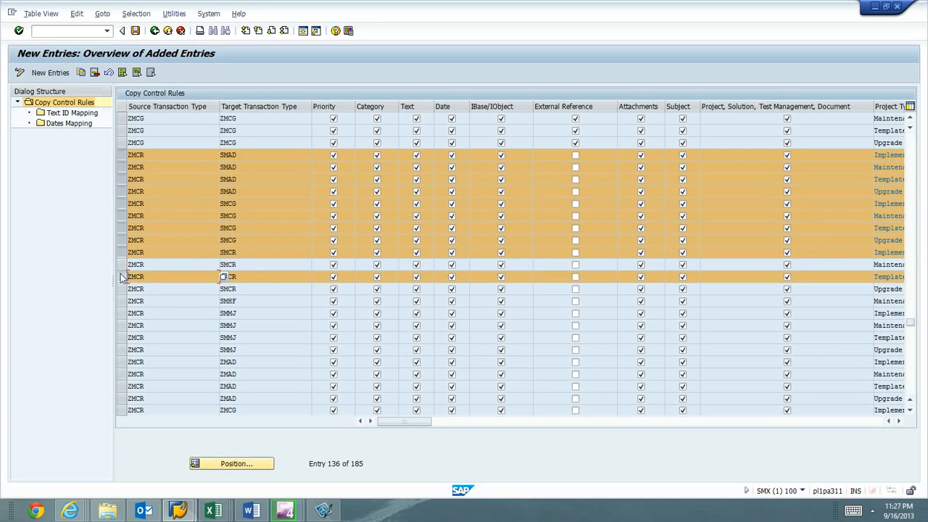
{"action": "left_click", "coordinate": [121, 277]}
{"action": "left_click", "coordinate": [122, 289]}
{"action": "left_click", "coordinate": [121, 301]}
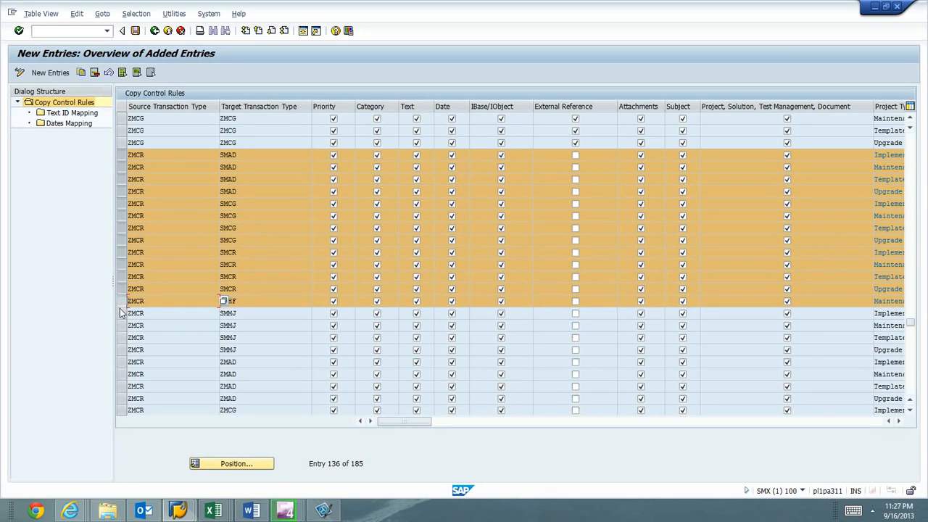
{"action": "left_click", "coordinate": [122, 313]}
{"action": "left_click", "coordinate": [121, 325]}
{"action": "left_click", "coordinate": [122, 351]}
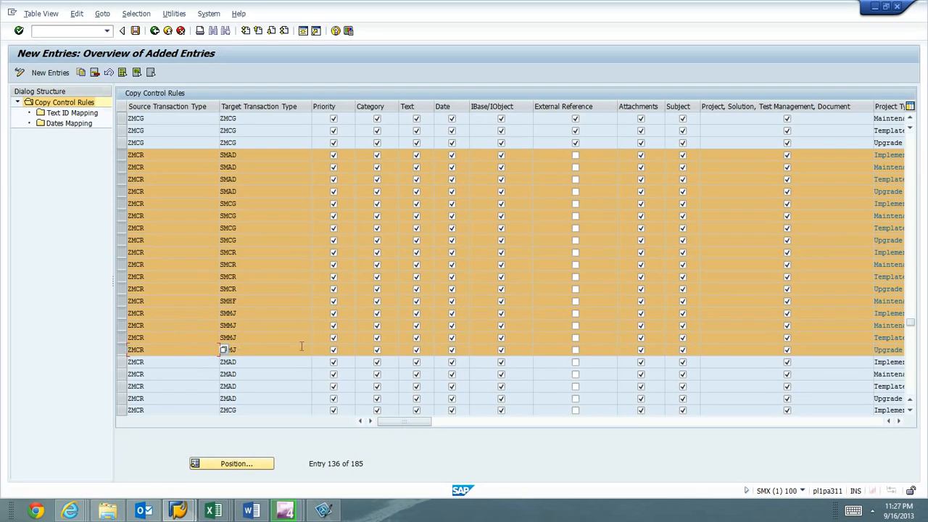
{"action": "left_click", "coordinate": [94, 73]}
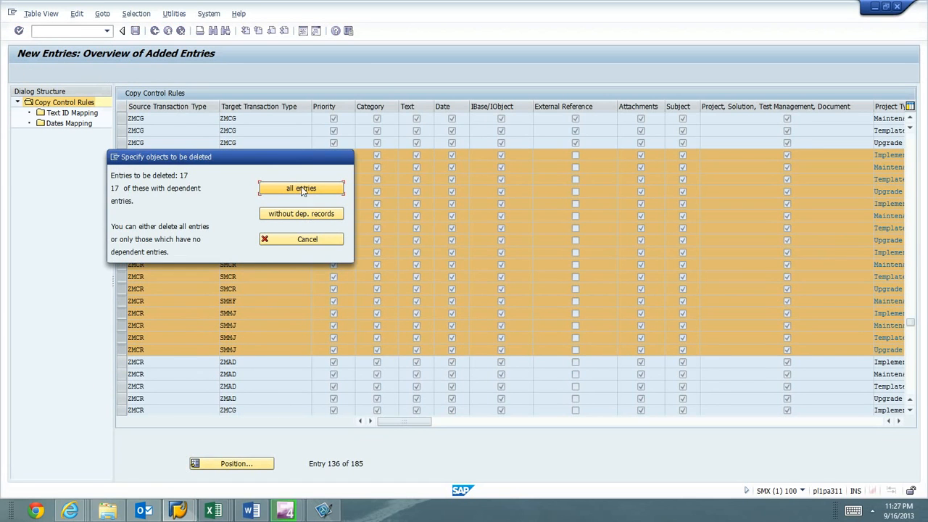
{"action": "left_click", "coordinate": [301, 190]}
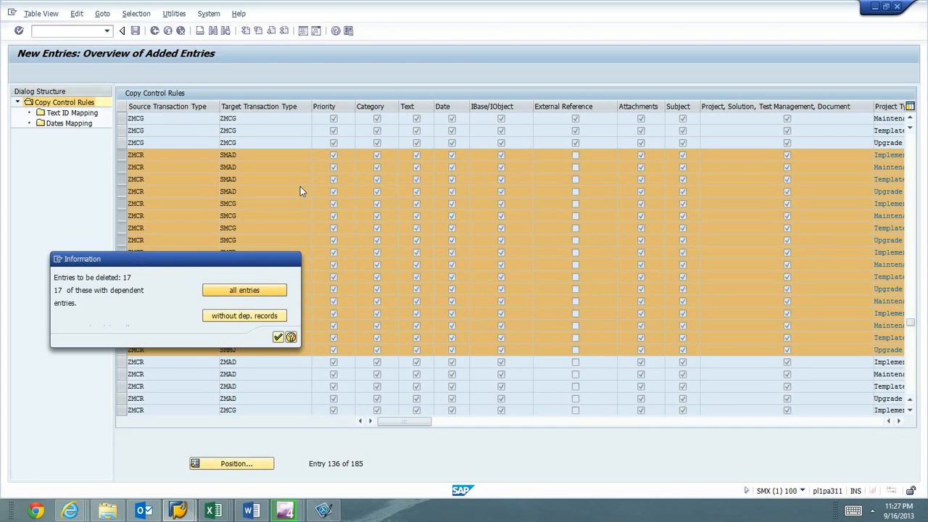
{"action": "left_click", "coordinate": [278, 338]}
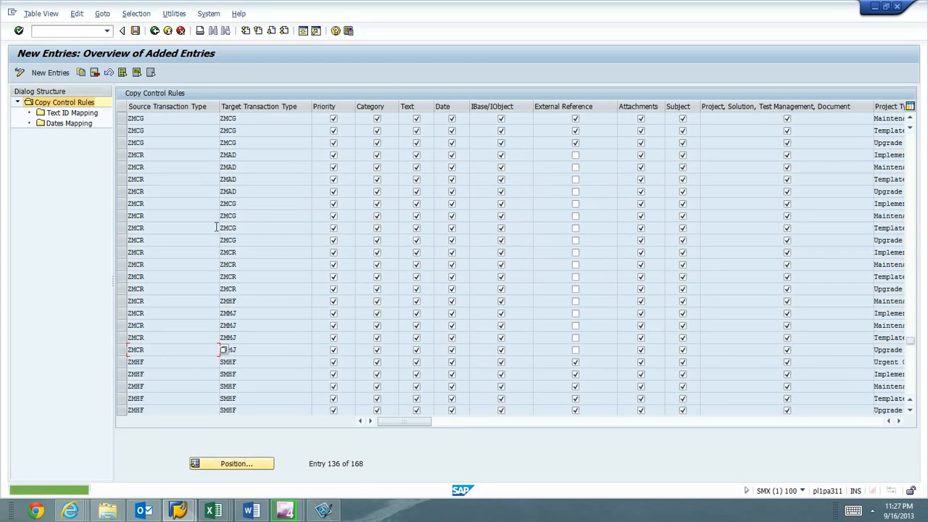
{"action": "left_click", "coordinate": [135, 30]}
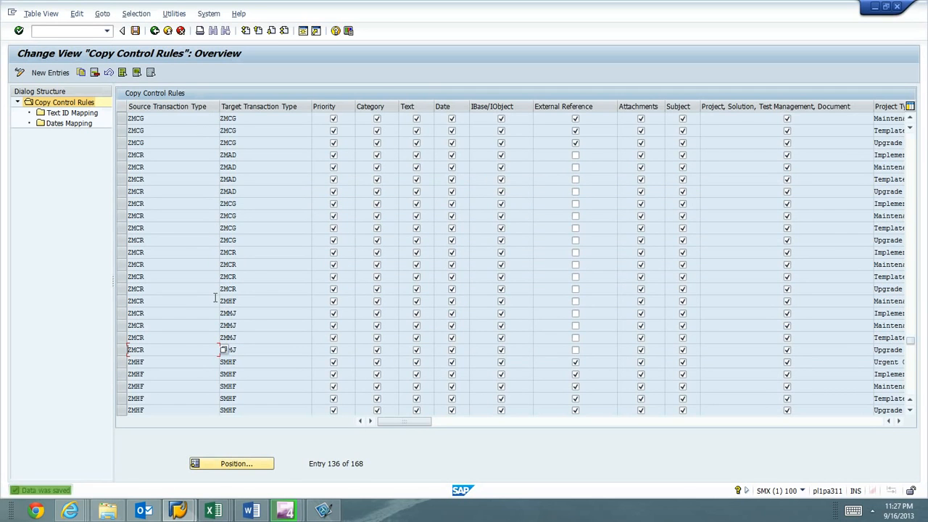
- Start copying the 13 ZMHF, ZMMJ and ZMTM rules that have SM targets, and set the target transaction type of the five ZMHF rules to ZMHF
{"action": "scroll", "coordinate": [173, 334], "scroll_direction": "down", "scroll_amount": 2}
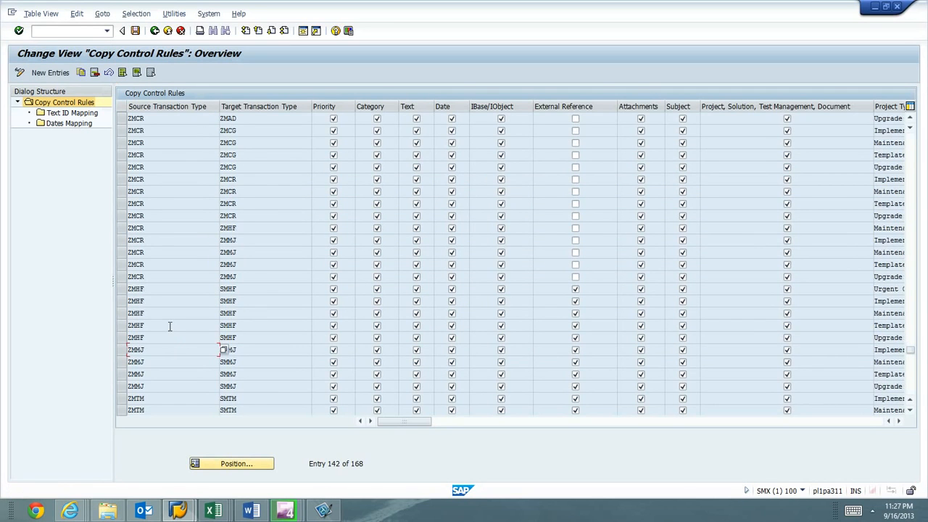
{"action": "scroll", "coordinate": [169, 326], "scroll_direction": "down", "scroll_amount": 2}
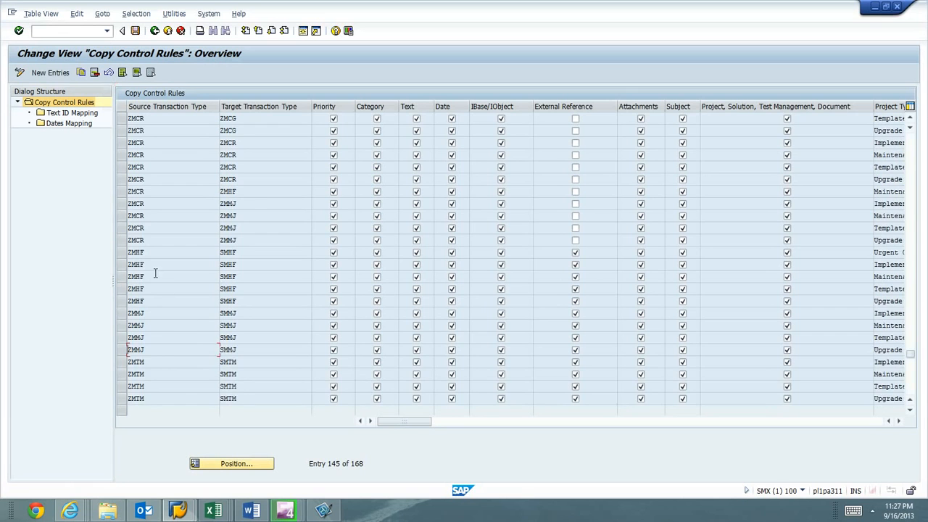
{"action": "left_click_drag", "start_coordinate": [122, 216], "coordinate": [122, 363]}
{"action": "left_click", "coordinate": [81, 72]}
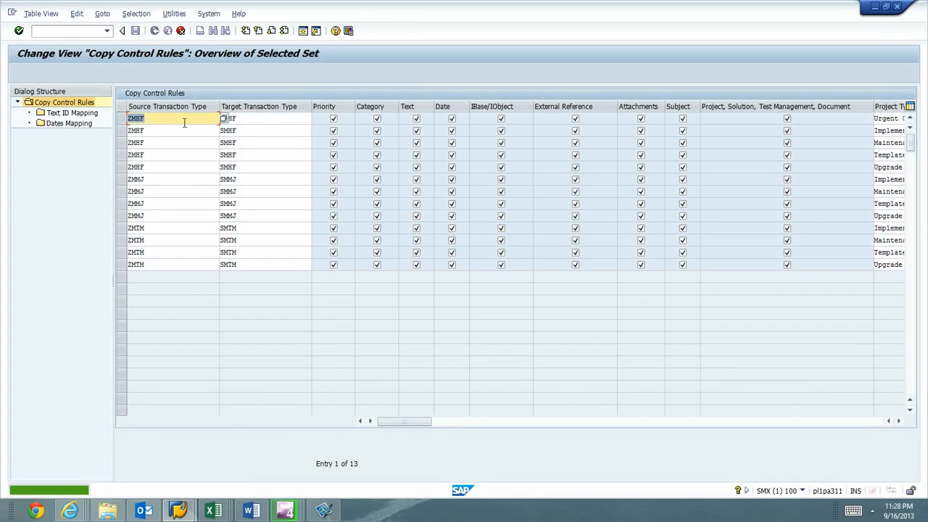
{"action": "key", "text": "Tab"}
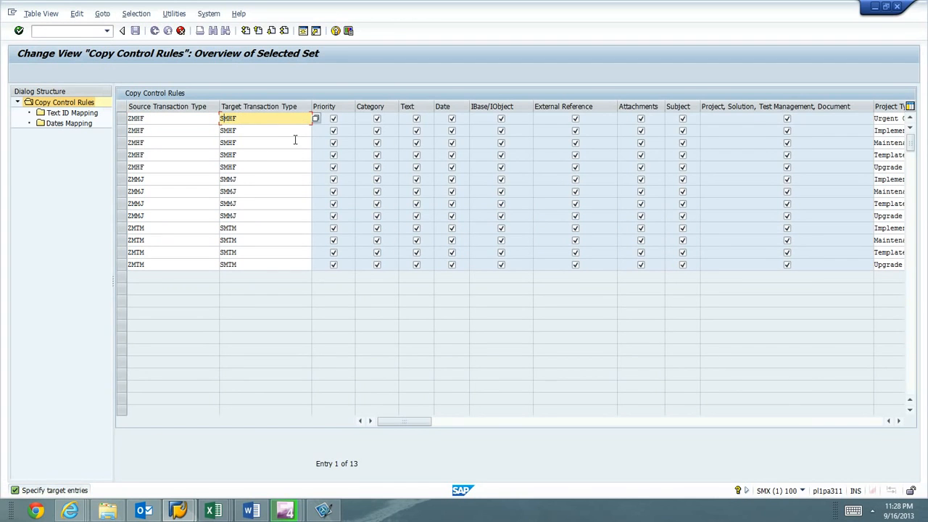
{"action": "type", "text": "Z"}
{"action": "key", "text": "Down"}
{"action": "type", "text": "Z"}
{"action": "key", "text": "Down"}
{"action": "type", "text": "Z"}
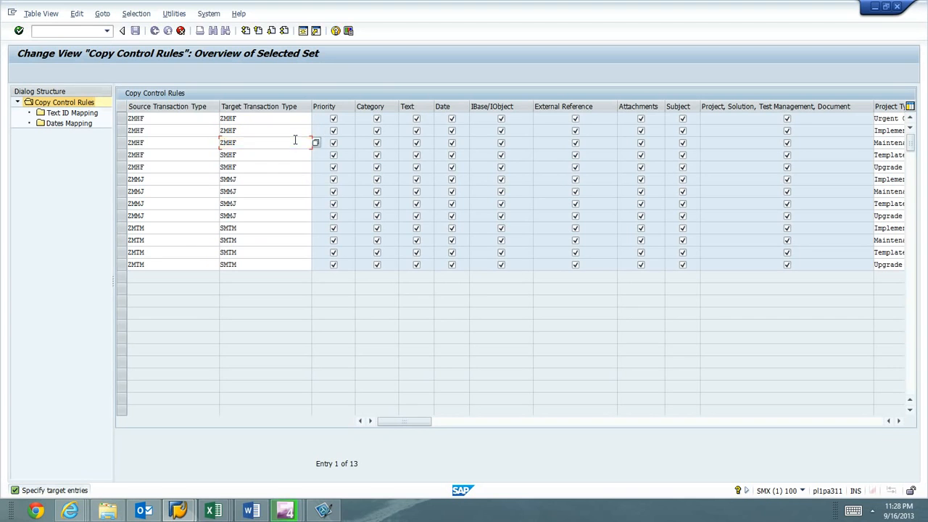
{"action": "key", "text": "Down"}
{"action": "type", "text": "Z"}
{"action": "key", "text": "Down"}
{"action": "type", "text": "Z"}
{"action": "key", "text": "Down"}
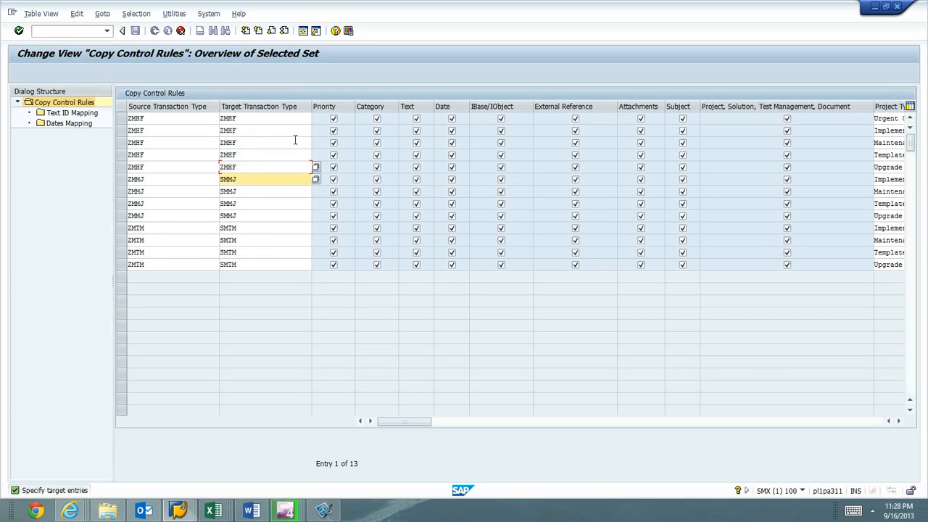
- Set the target transaction type of the four ZMMJ to SMMJ rules to ZMMJ
{"action": "type", "text": "Z"}
{"action": "key", "text": "Down"}
{"action": "type", "text": "Z"}
{"action": "key", "text": "Down"}
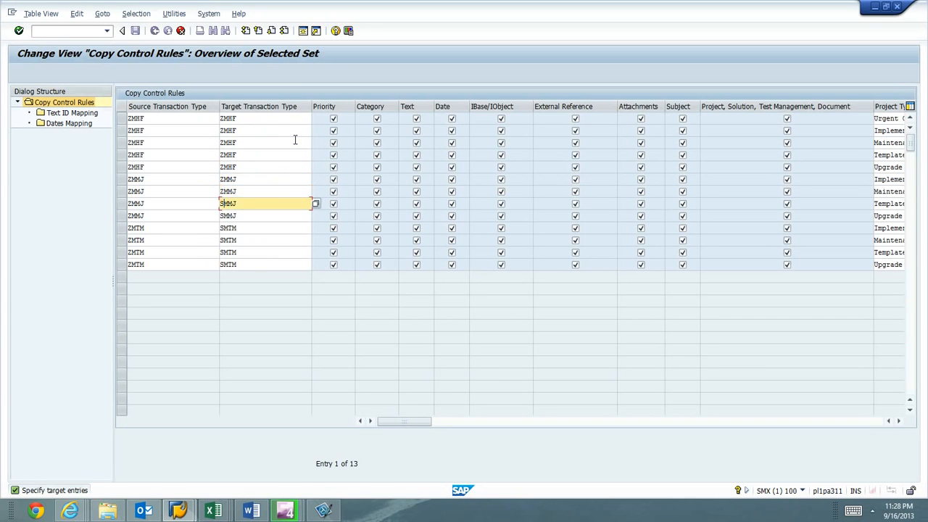
{"action": "type", "text": "Z"}
{"action": "key", "text": "Down"}
{"action": "key", "text": "Down"}
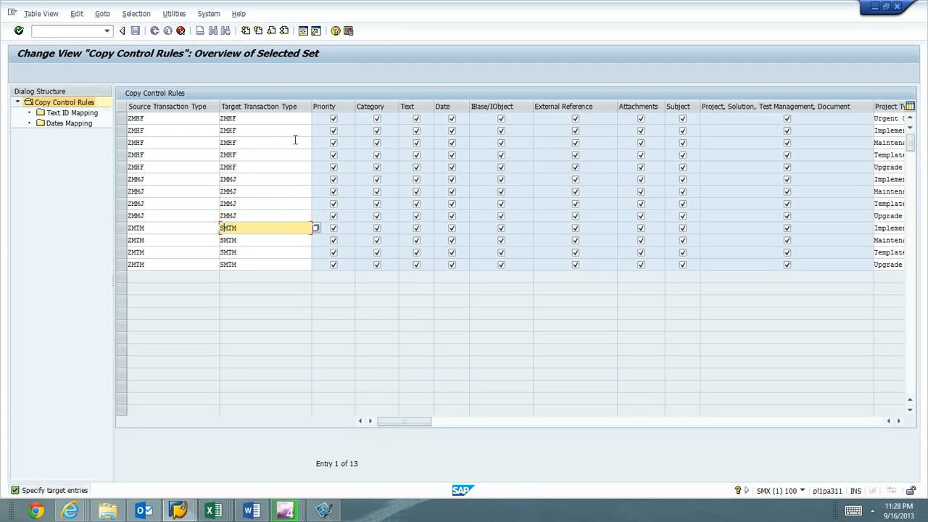
- Change the target transaction type of the four ZMTM rules from SMTM to ZMTM
{"action": "type", "text": "Z"}
{"action": "key", "text": "Down"}
{"action": "type", "text": "Z"}
{"action": "key", "text": "Down"}
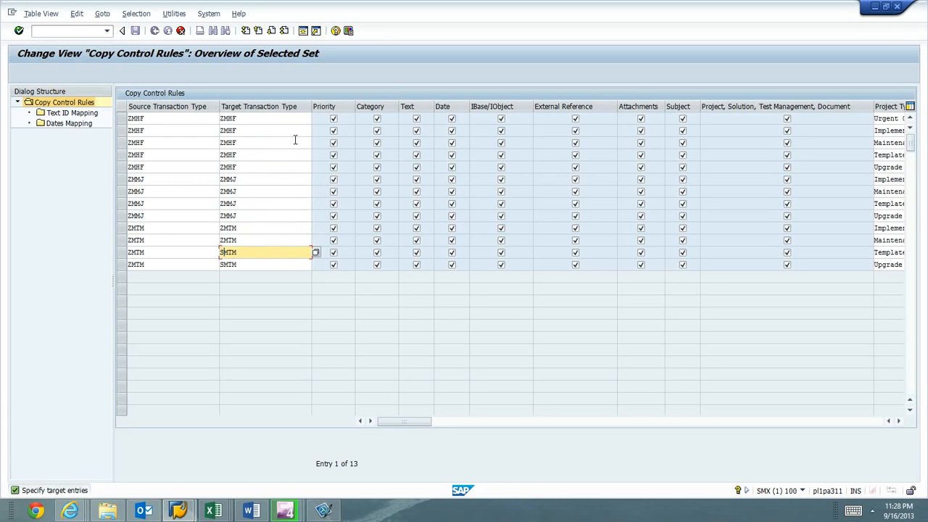
{"action": "type", "text": "Z"}
{"action": "key", "text": "Down"}
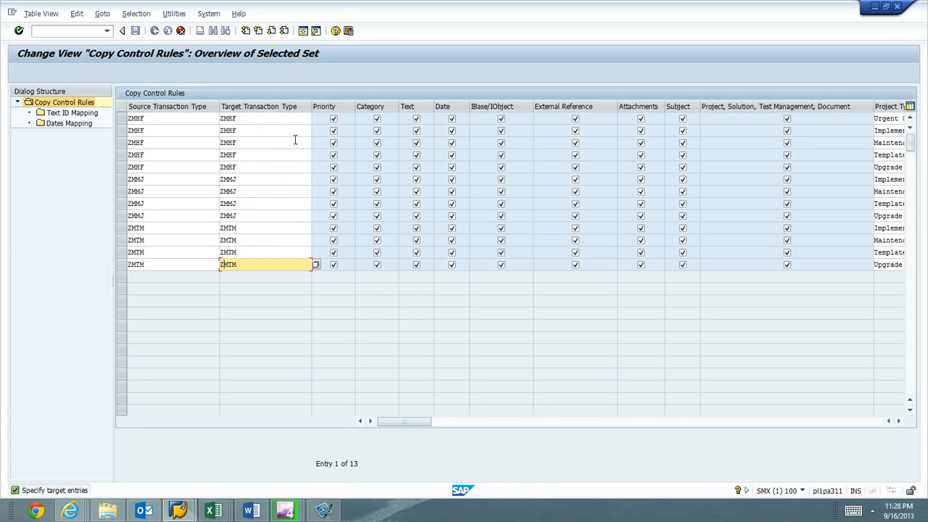
{"action": "type", "text": "Z"}
- Confirm and save the 13 copied ZMHF, ZMMJ and ZMTM rules and return to the full rule list
{"action": "key", "text": "Return"}
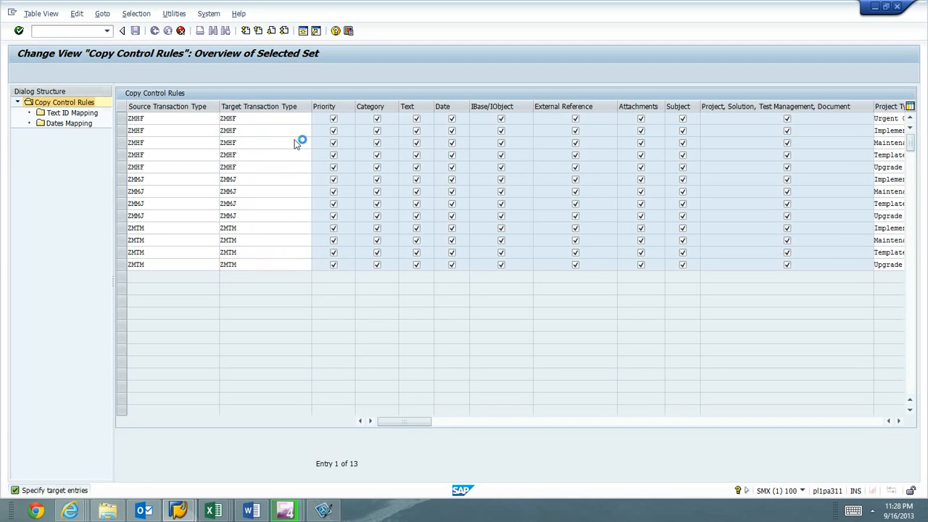
{"action": "left_click", "coordinate": [134, 30]}
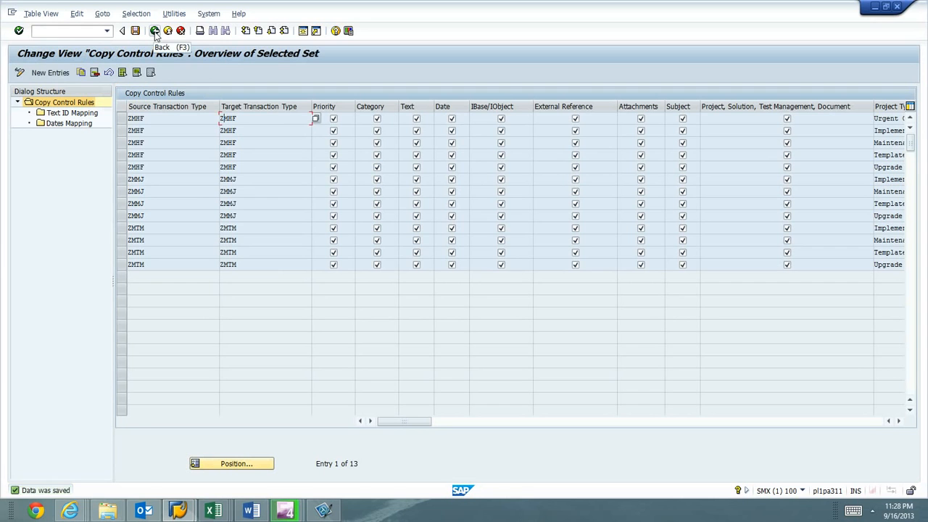
{"action": "left_click", "coordinate": [154, 31]}
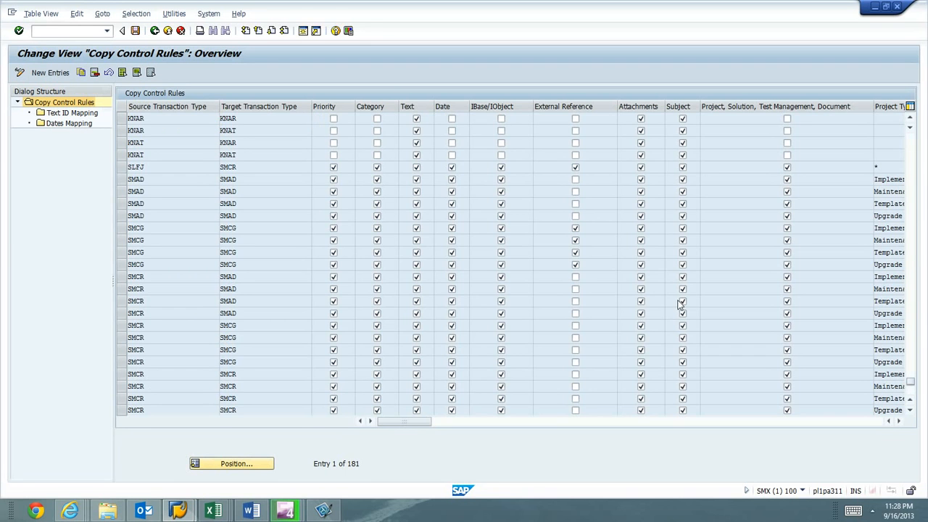
- Delete the 13 ZMHF, ZMMJ and ZMTM rules targeting SMHF, SMMJ and SMTM, and save the copy control rules before leaving them
{"action": "key", "text": "ctrl+Page_Down"}
{"action": "scroll", "coordinate": [264, 145], "scroll_direction": "up", "scroll_amount": 4}
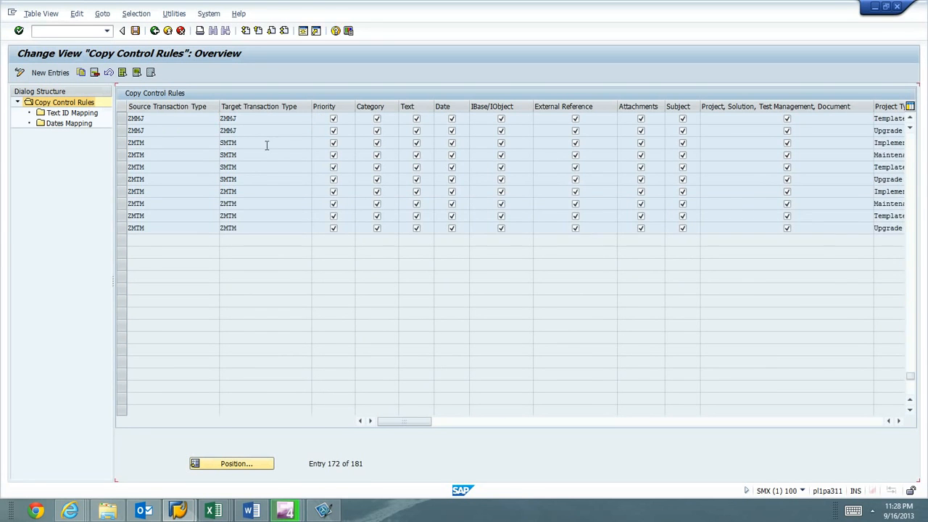
{"action": "scroll", "coordinate": [266, 151], "scroll_direction": "up", "scroll_amount": 4}
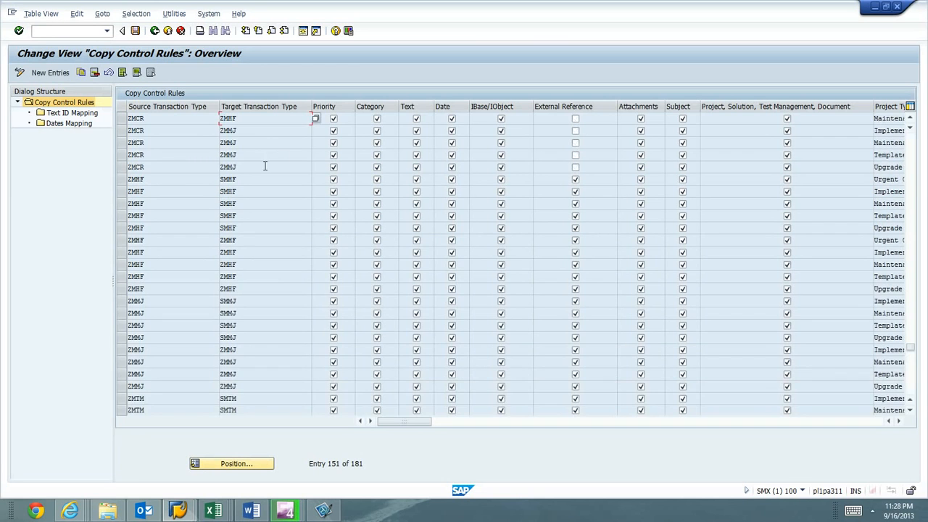
{"action": "left_click", "coordinate": [121, 180]}
{"action": "left_click", "coordinate": [121, 193]}
{"action": "left_click", "coordinate": [122, 207]}
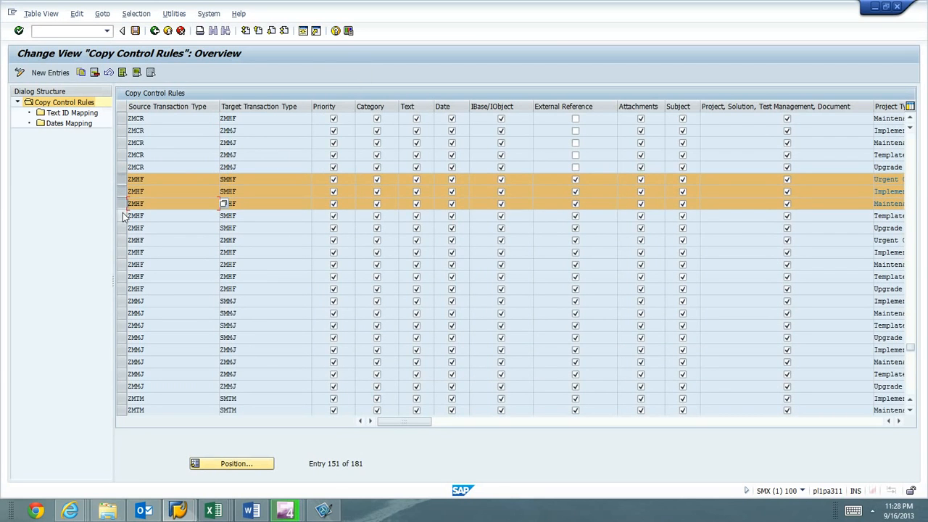
{"action": "left_click", "coordinate": [122, 215]}
{"action": "left_click", "coordinate": [121, 227]}
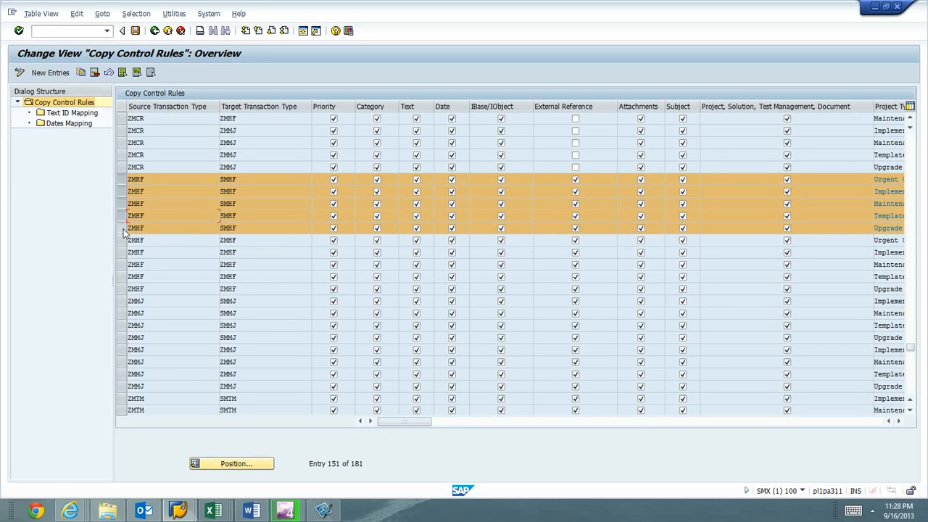
{"action": "left_click", "coordinate": [121, 301]}
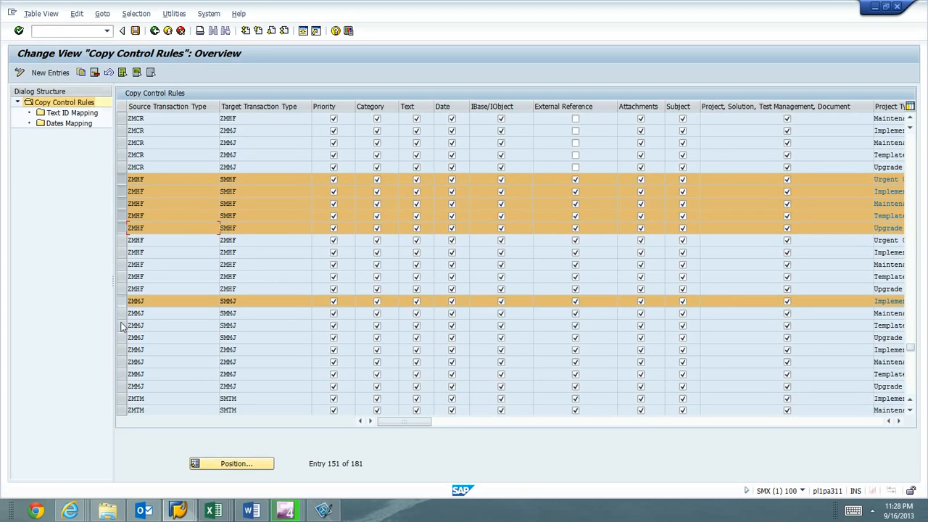
{"action": "left_click", "coordinate": [121, 314]}
{"action": "left_click", "coordinate": [121, 326]}
{"action": "left_click", "coordinate": [121, 338]}
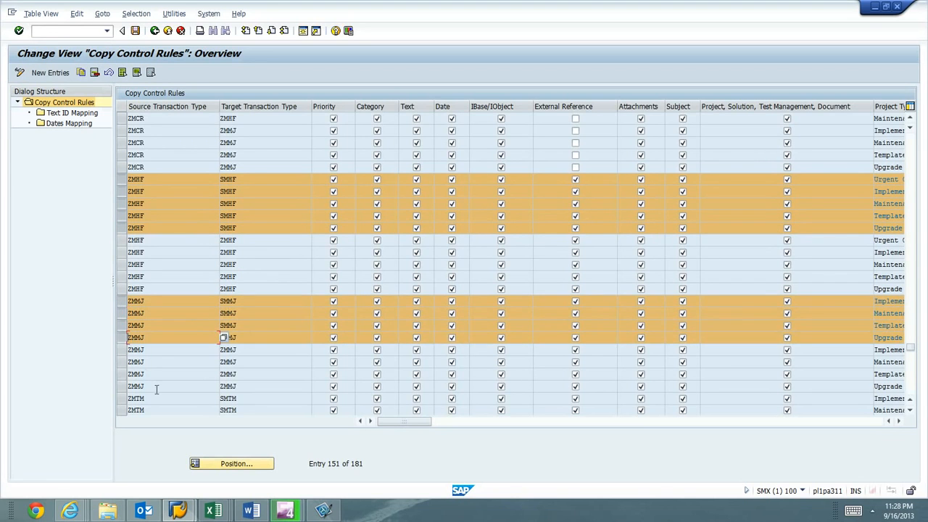
{"action": "left_click", "coordinate": [121, 398]}
{"action": "left_click", "coordinate": [122, 410]}
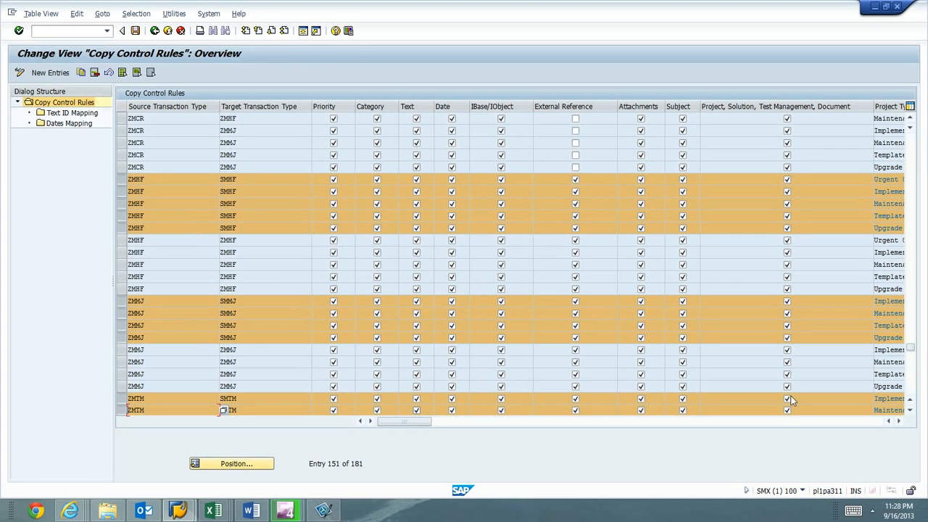
{"action": "left_click", "coordinate": [910, 411]}
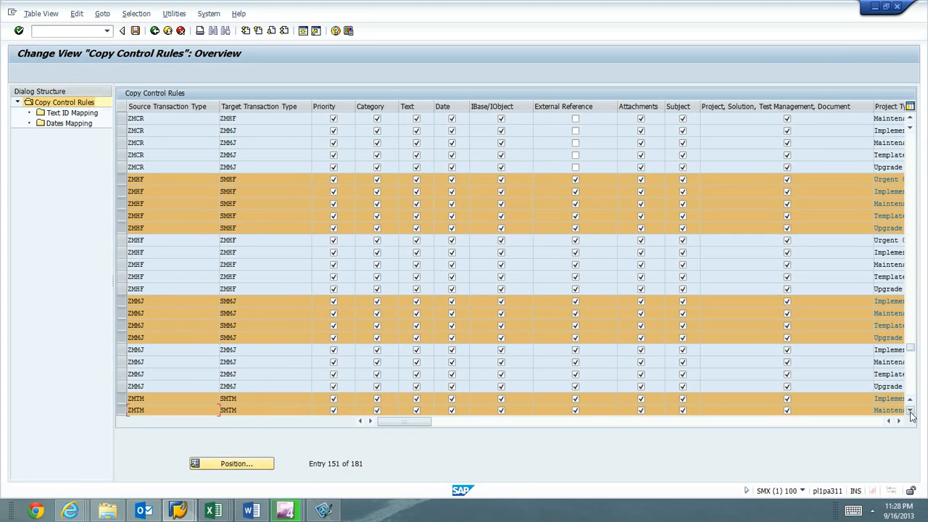
{"action": "left_click", "coordinate": [911, 412]}
{"action": "left_click", "coordinate": [910, 412]}
{"action": "left_click", "coordinate": [911, 412]}
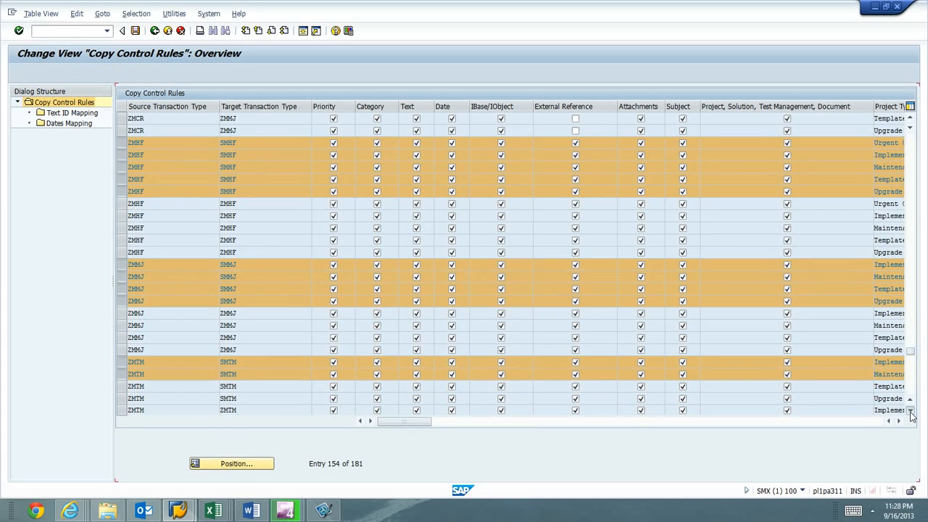
{"action": "left_click", "coordinate": [911, 411]}
{"action": "left_click", "coordinate": [911, 411]}
{"action": "left_click", "coordinate": [123, 363]}
{"action": "left_click", "coordinate": [122, 374]}
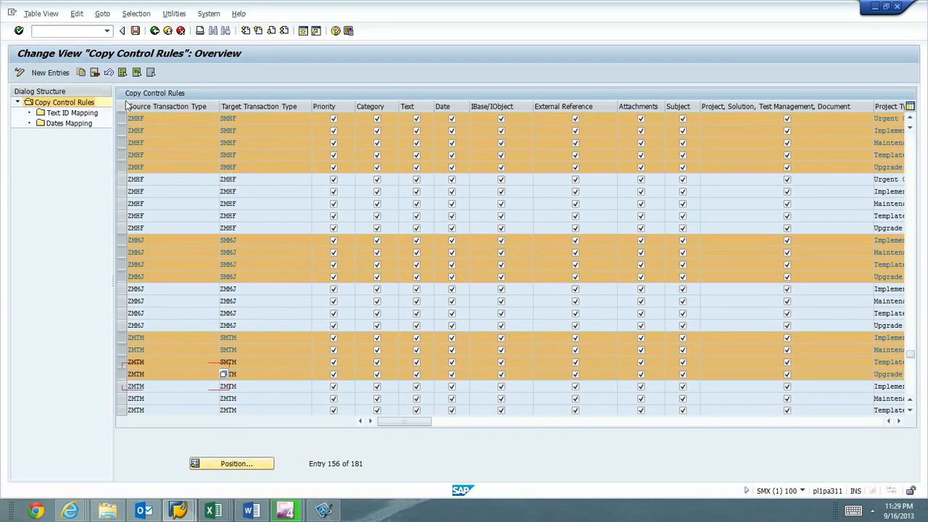
{"action": "left_click", "coordinate": [94, 73]}
{"action": "left_click", "coordinate": [138, 32]}
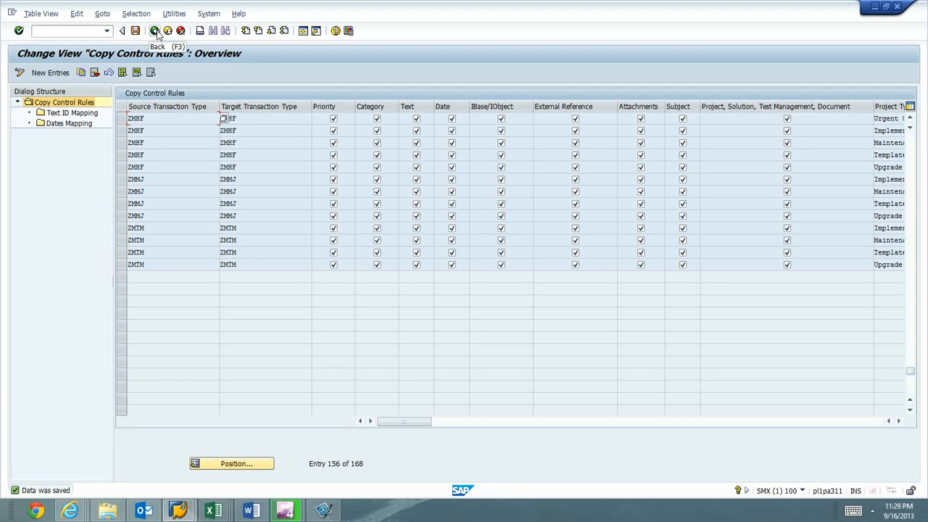
{"action": "left_click", "coordinate": [155, 32]}
- Switch to the Change Request Management configuration in the browser and set the execution status of Specify Mapping Rules to Performed
{"action": "key", "text": "alt+Tab"}
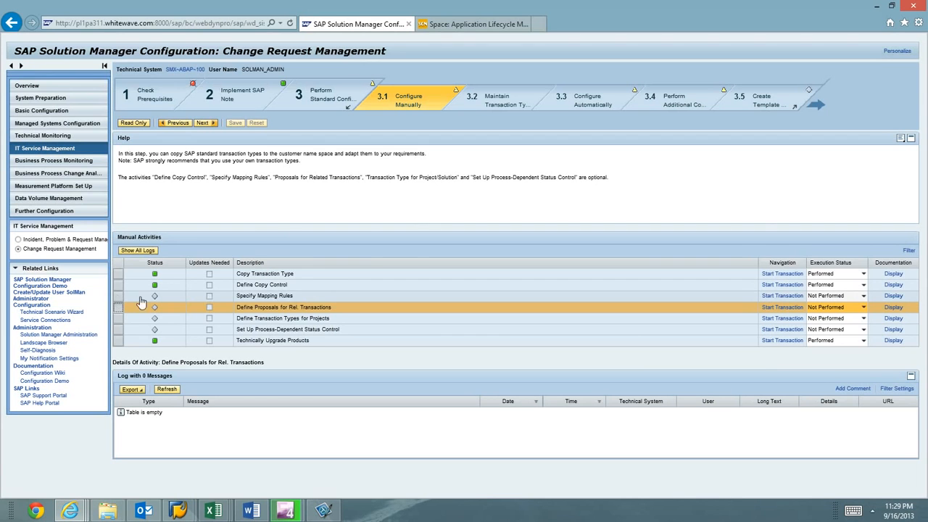
{"action": "left_click", "coordinate": [117, 296]}
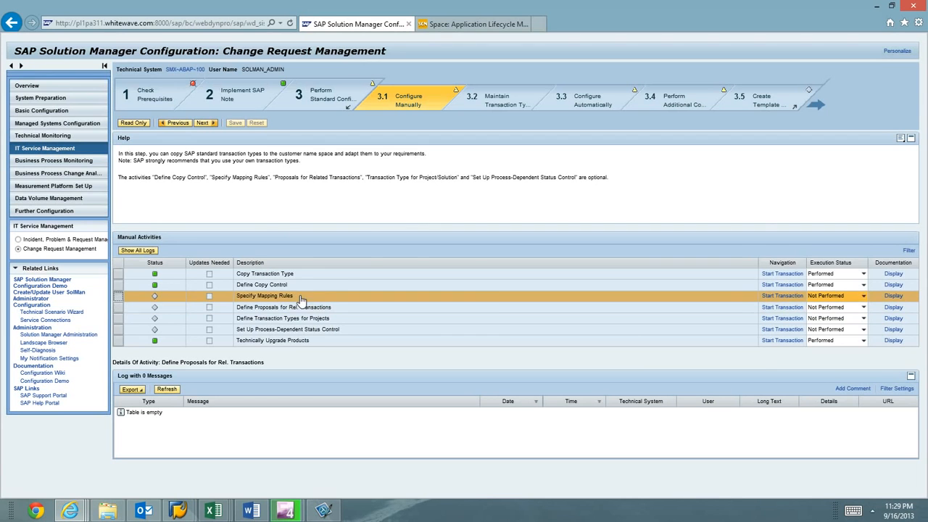
{"action": "left_click", "coordinate": [862, 297]}
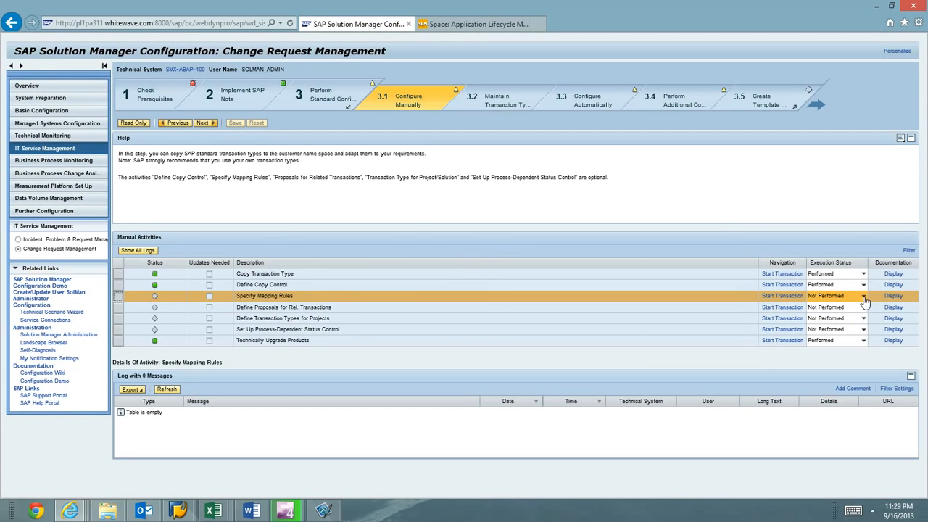
{"action": "left_click", "coordinate": [837, 317]}
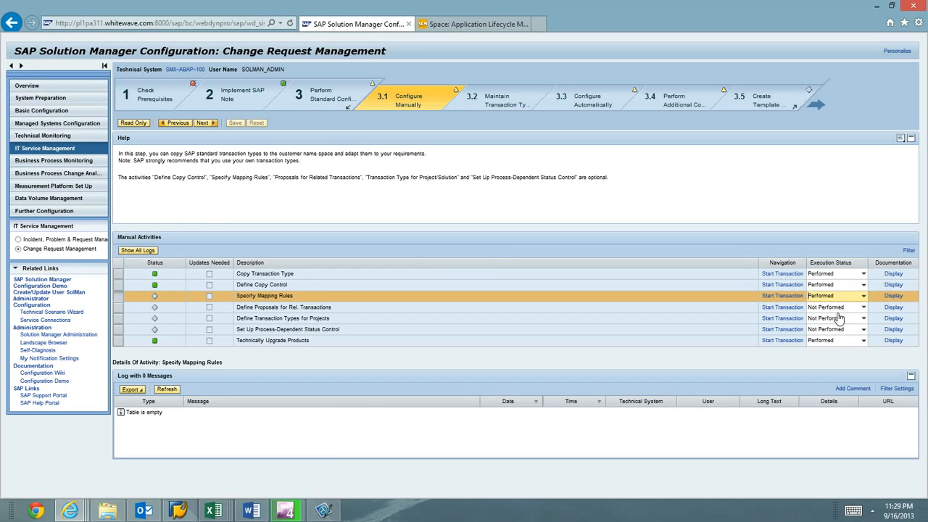